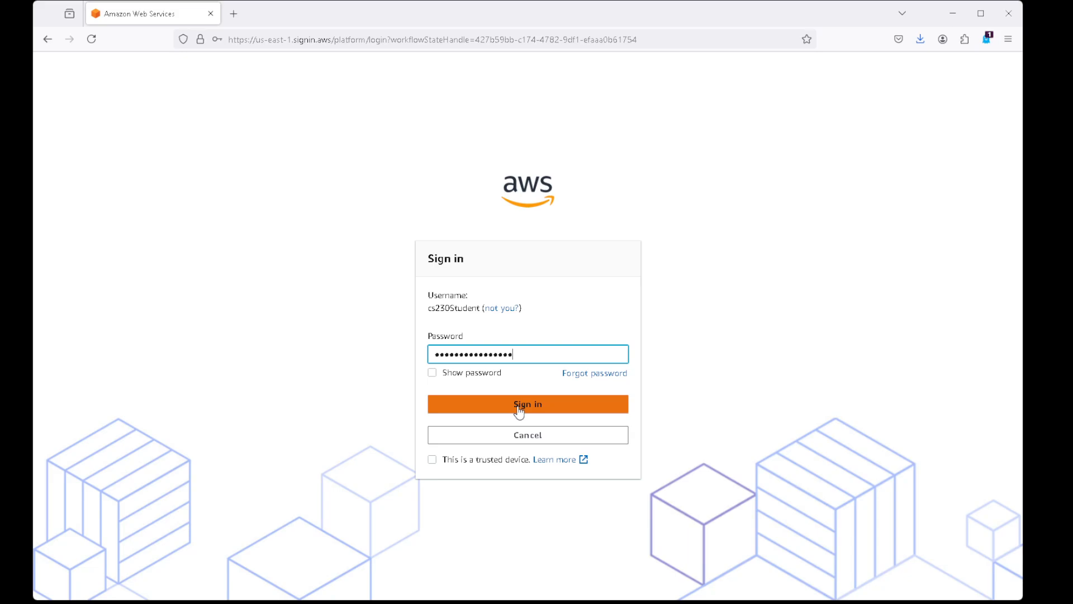
Sign in with the account password and enter the six-digit MFA code from the authenticator app.
{"action": "left_click", "coordinate": [519, 410]}
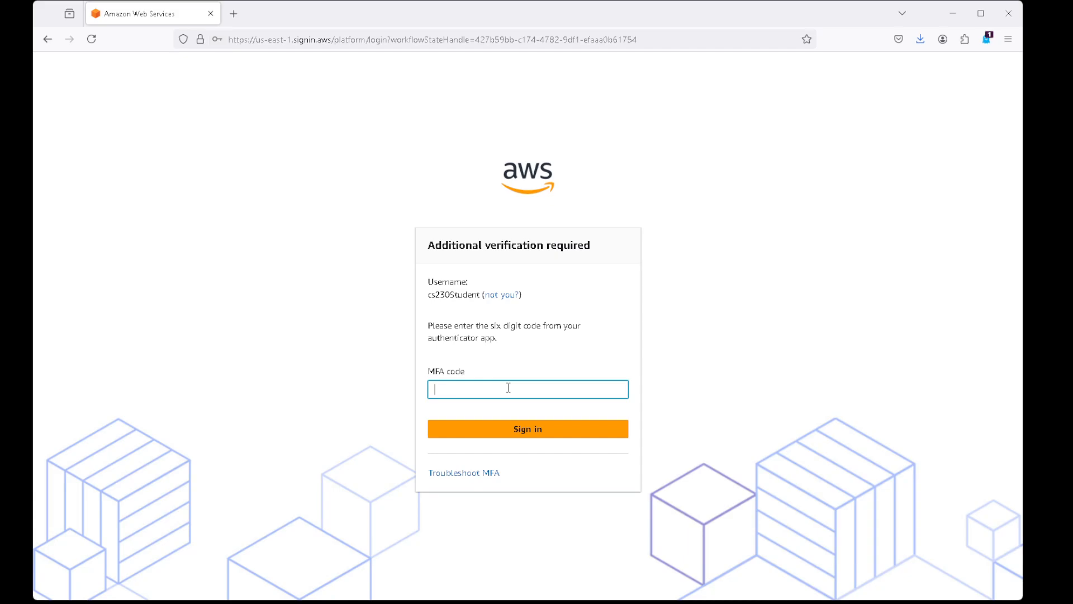
{"action": "left_click", "coordinate": [508, 429]}
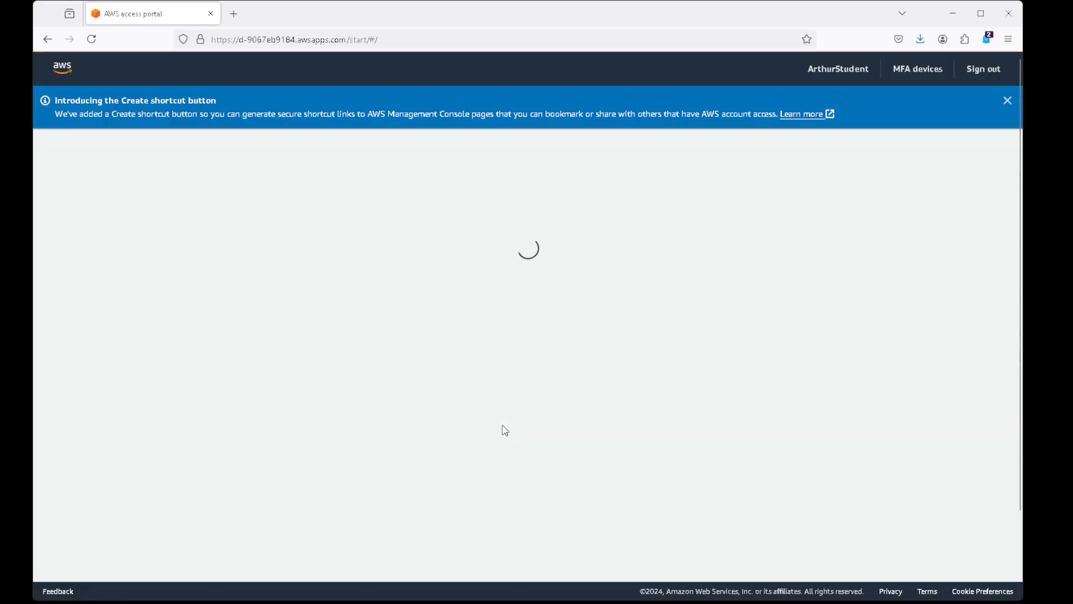
Dismiss the banner and open the AWS account's console using the PowerUserAccess role.
{"action": "left_click", "coordinate": [1006, 101]}
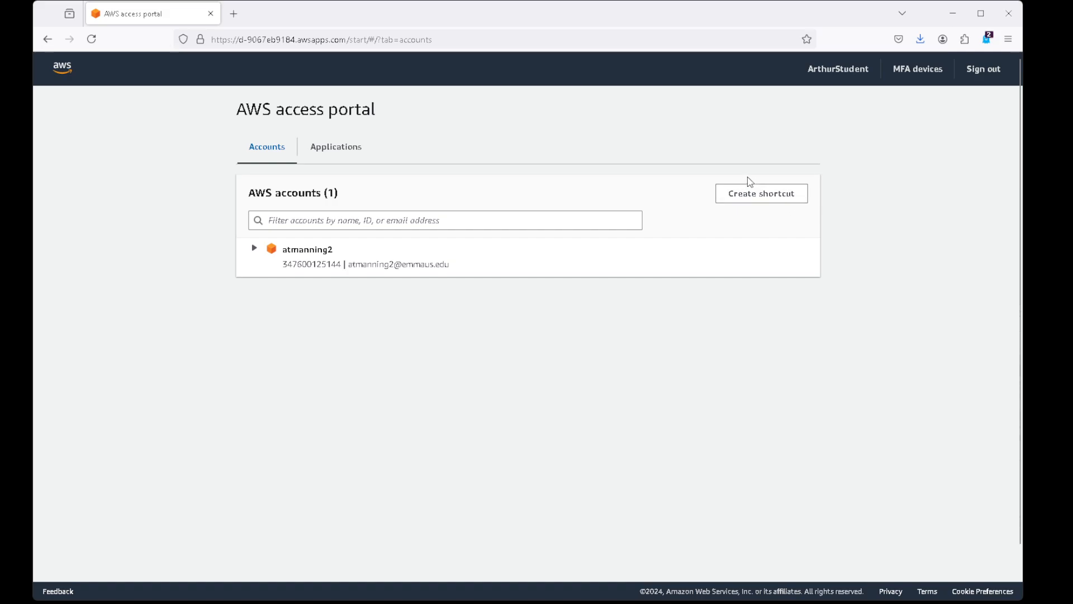
{"action": "left_click", "coordinate": [320, 253]}
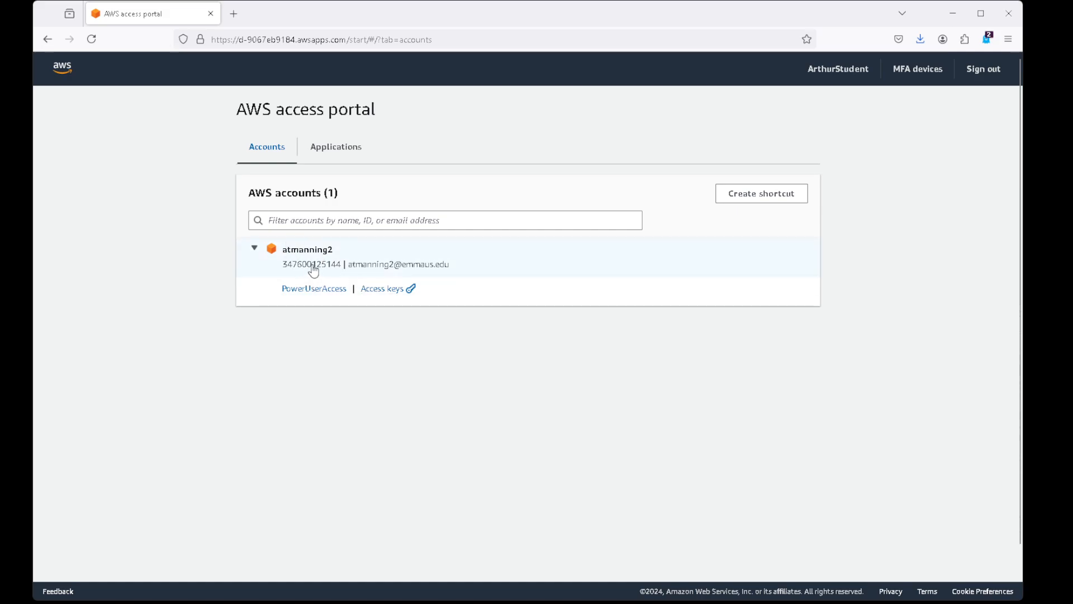
{"action": "left_click", "coordinate": [315, 269]}
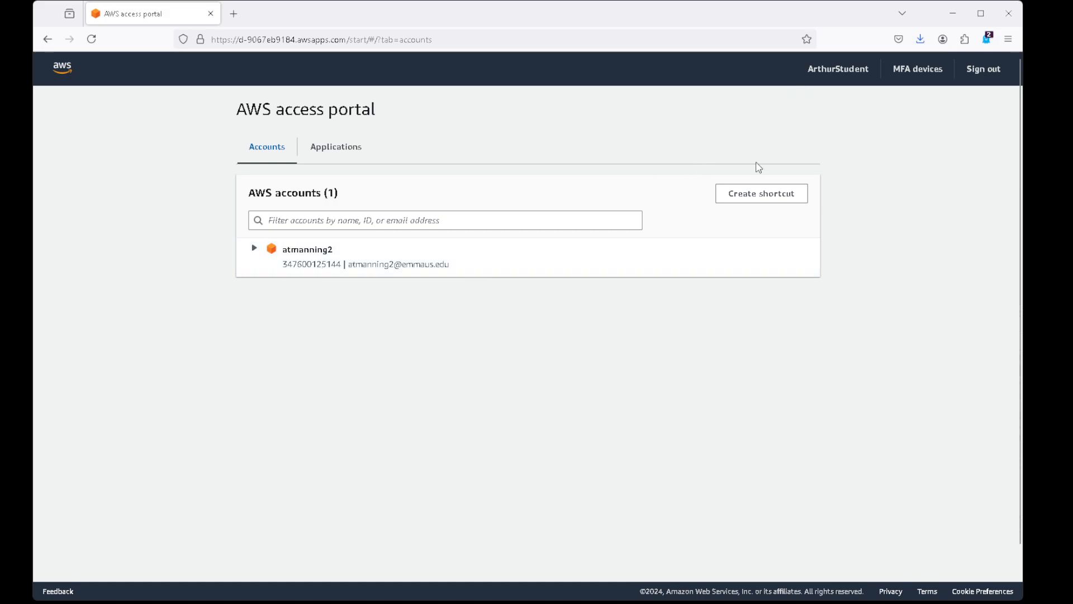
{"action": "left_click", "coordinate": [303, 260]}
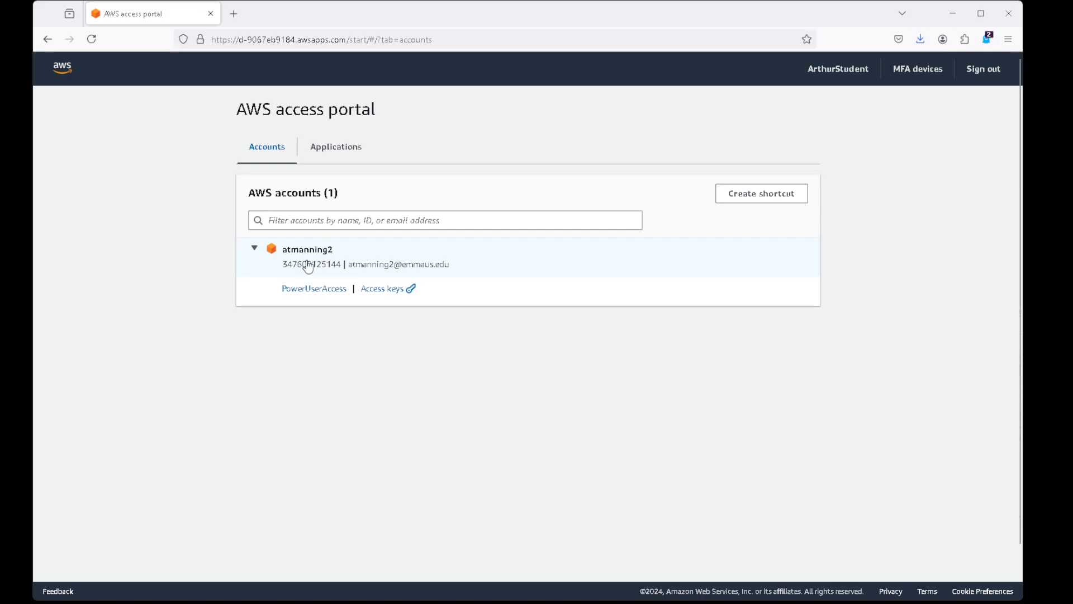
{"action": "left_click", "coordinate": [311, 289]}
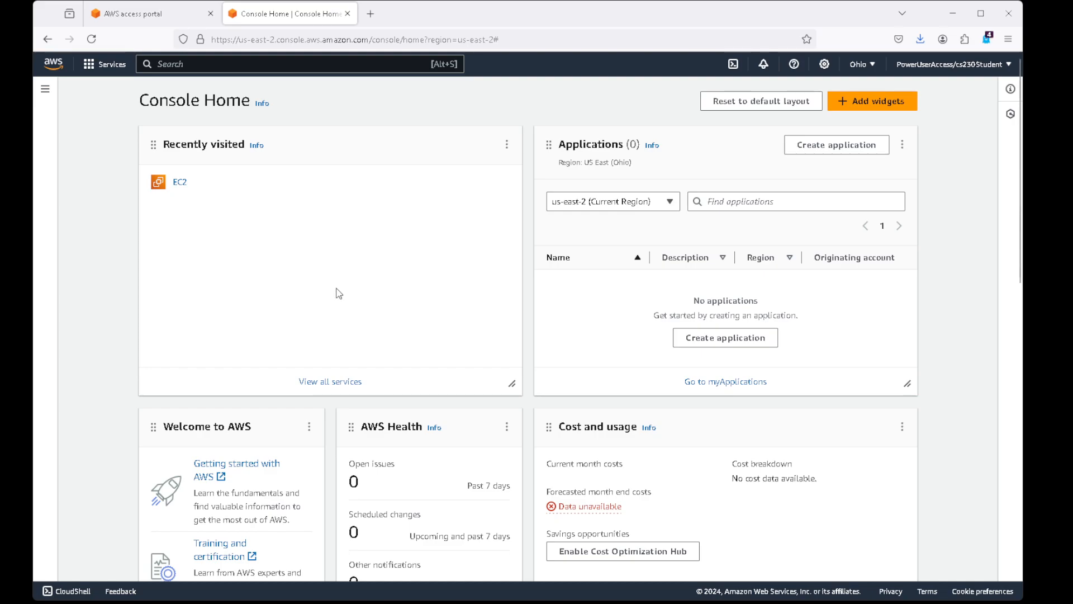
Open the EC2 service, view the running instances, and start launching a new instance.
{"action": "left_click", "coordinate": [180, 182]}
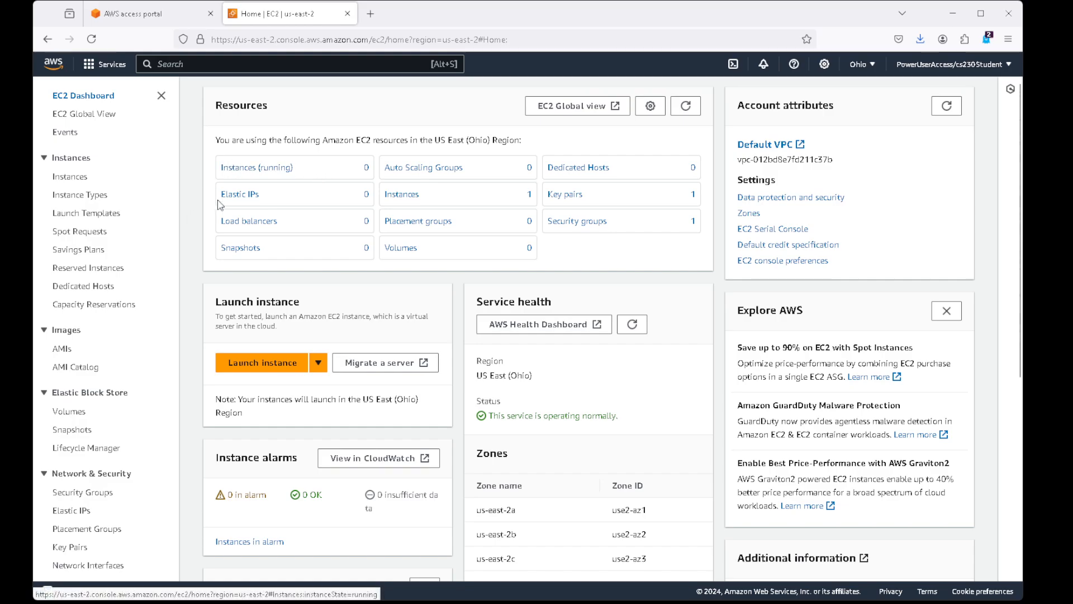
{"action": "left_click", "coordinate": [254, 171]}
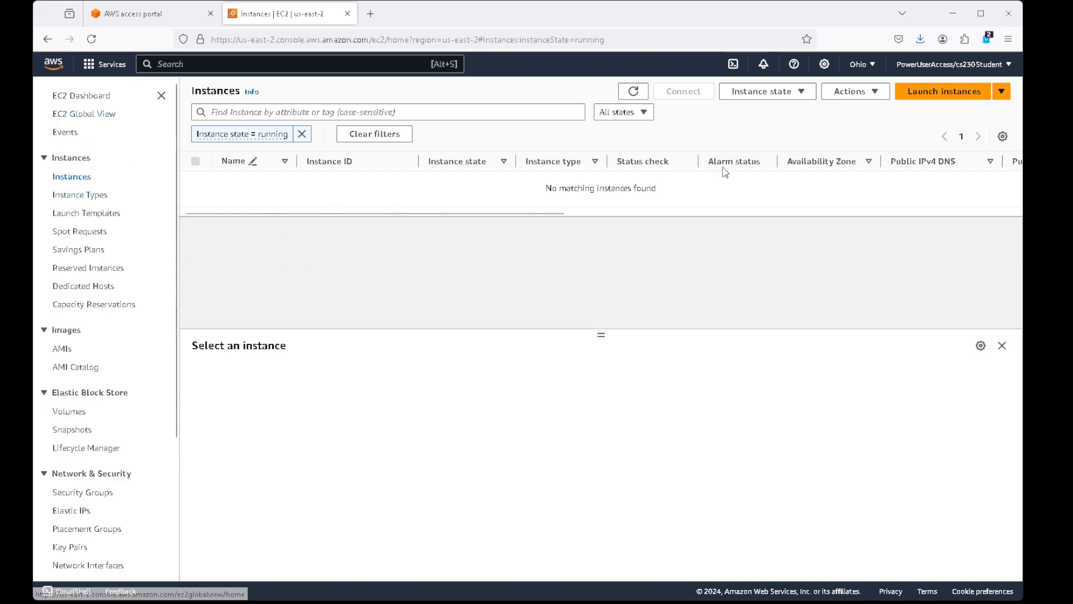
{"action": "left_click", "coordinate": [938, 99]}
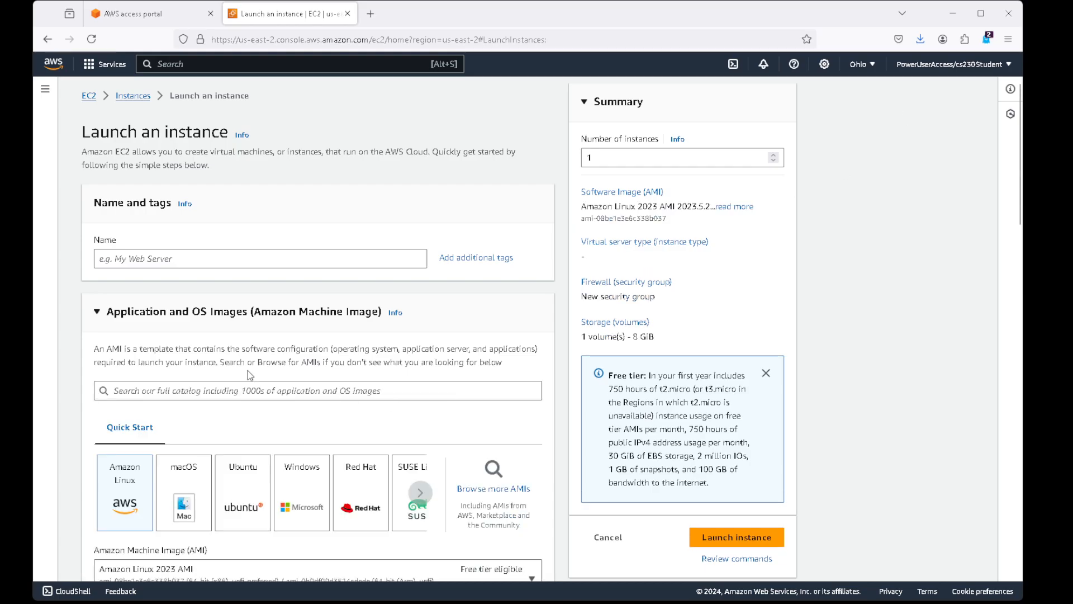
Name the new instance manning Instance demo.
{"action": "left_click", "coordinate": [140, 256]}
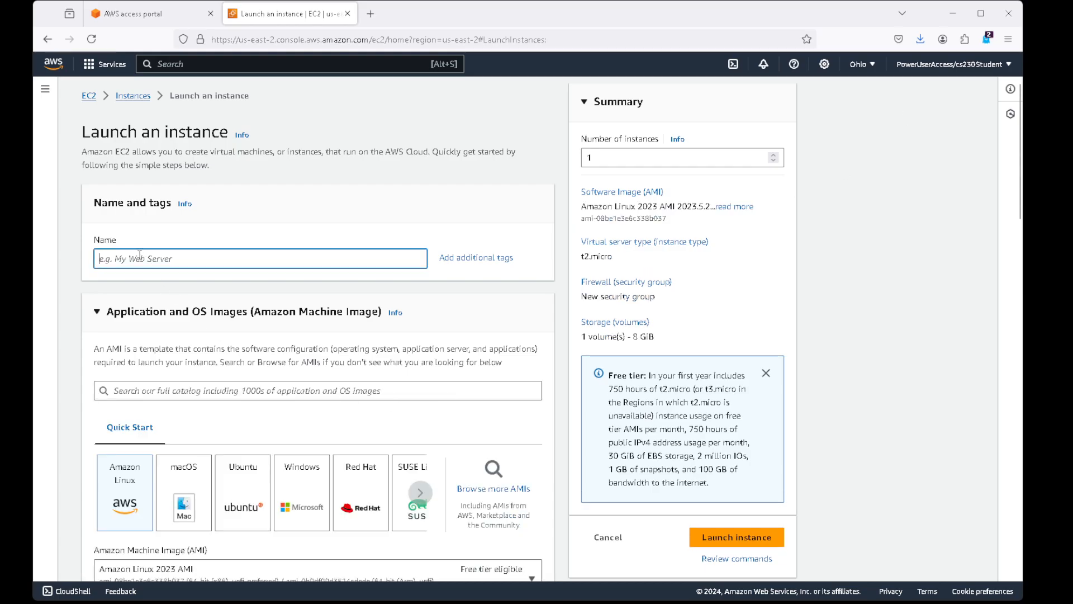
{"action": "type", "text": "manning Instance tem"}
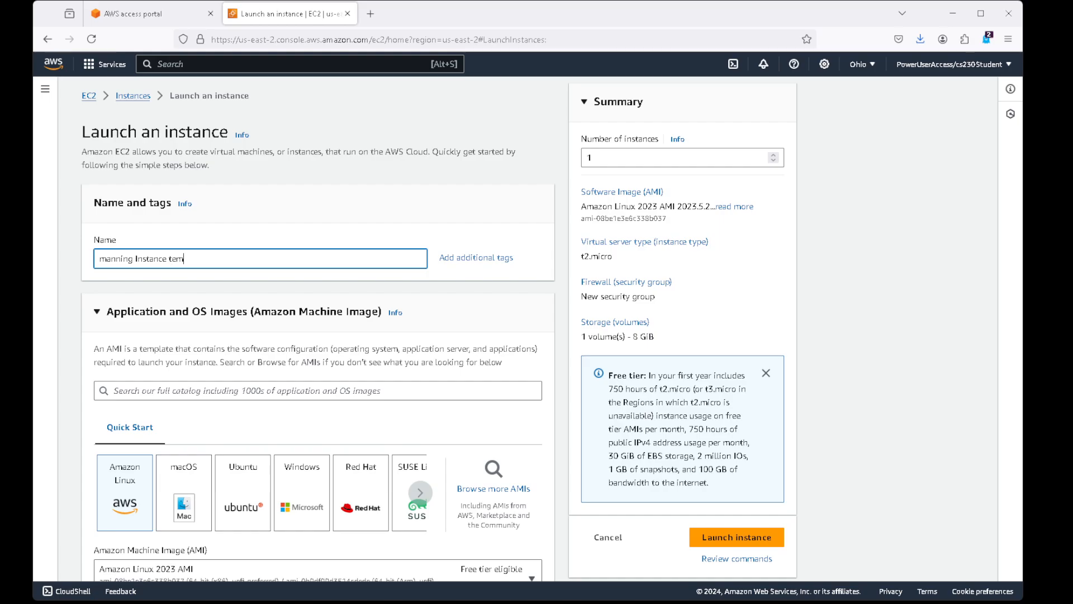
{"action": "key", "text": "BackSpace"}
{"action": "key", "text": "BackSpace"}
{"action": "key", "text": "BackSpace"}
{"action": "type", "text": "demo"}
Choose the Windows quick-start image, Microsoft Windows Server 2022 Base, for the instance.
{"action": "scroll", "coordinate": [209, 184], "scroll_direction": "down", "scroll_amount": 2}
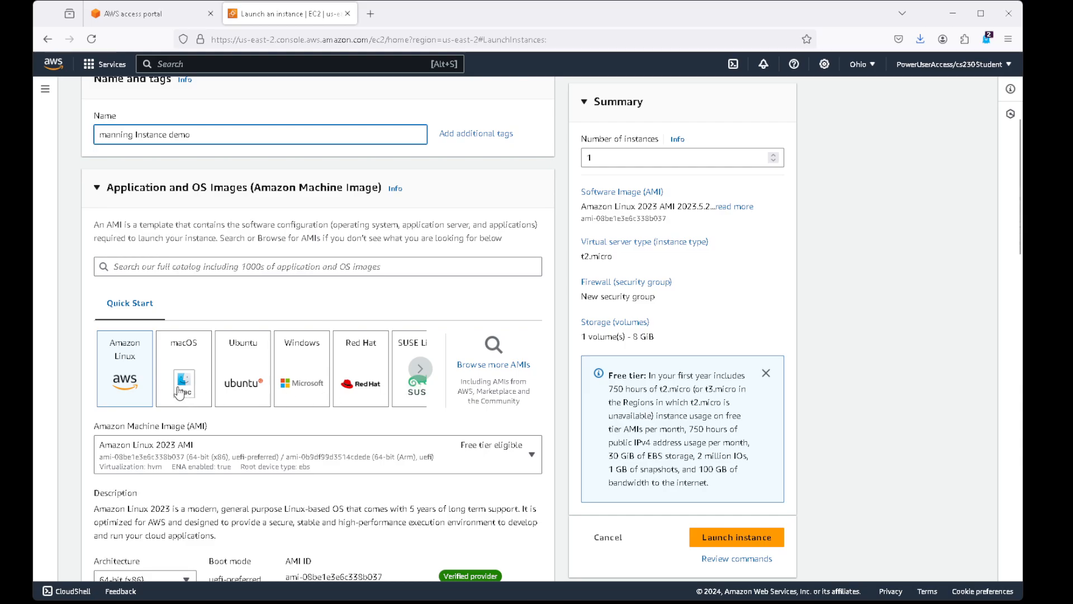
{"action": "left_click", "coordinate": [299, 362]}
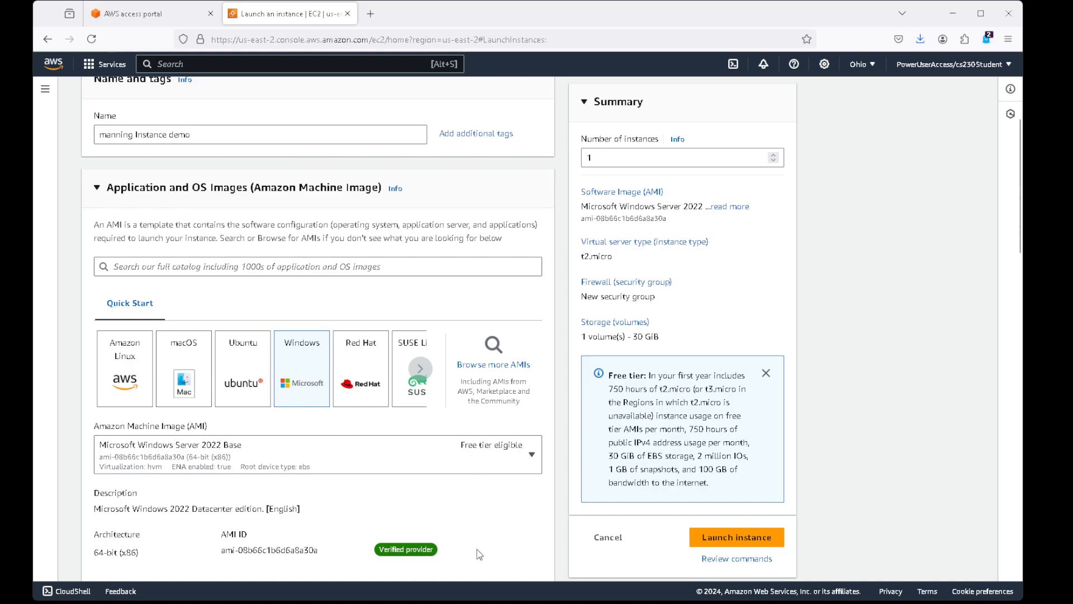
Create a new RSA .pem key pair named manning2Keypair for the instance.
{"action": "scroll", "coordinate": [470, 520], "scroll_direction": "down", "scroll_amount": 3}
{"action": "scroll", "coordinate": [470, 520], "scroll_direction": "down", "scroll_amount": 2}
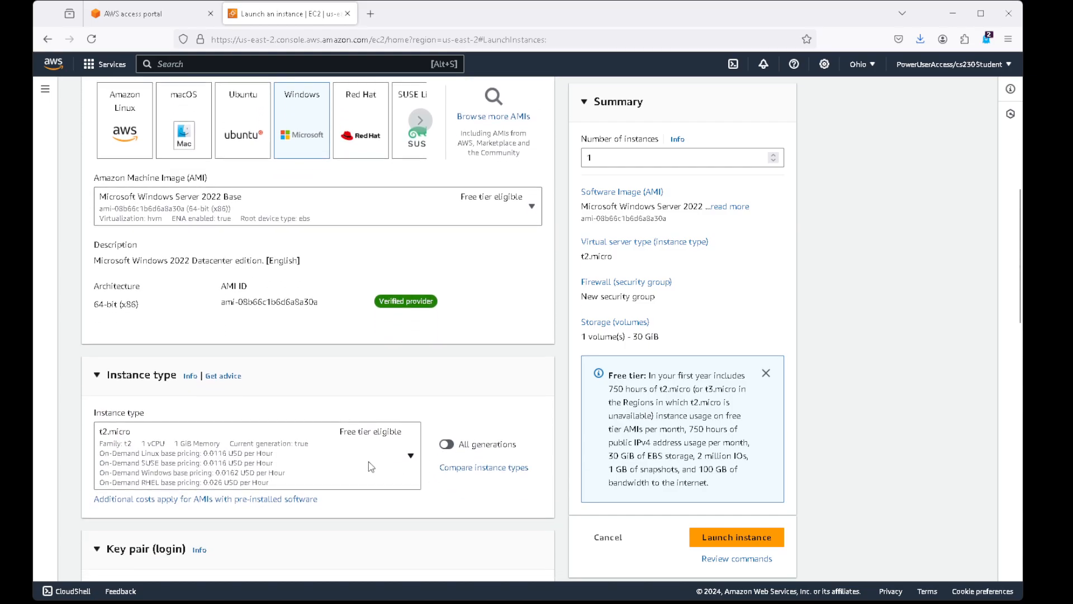
{"action": "scroll", "coordinate": [426, 342], "scroll_direction": "down", "scroll_amount": 3}
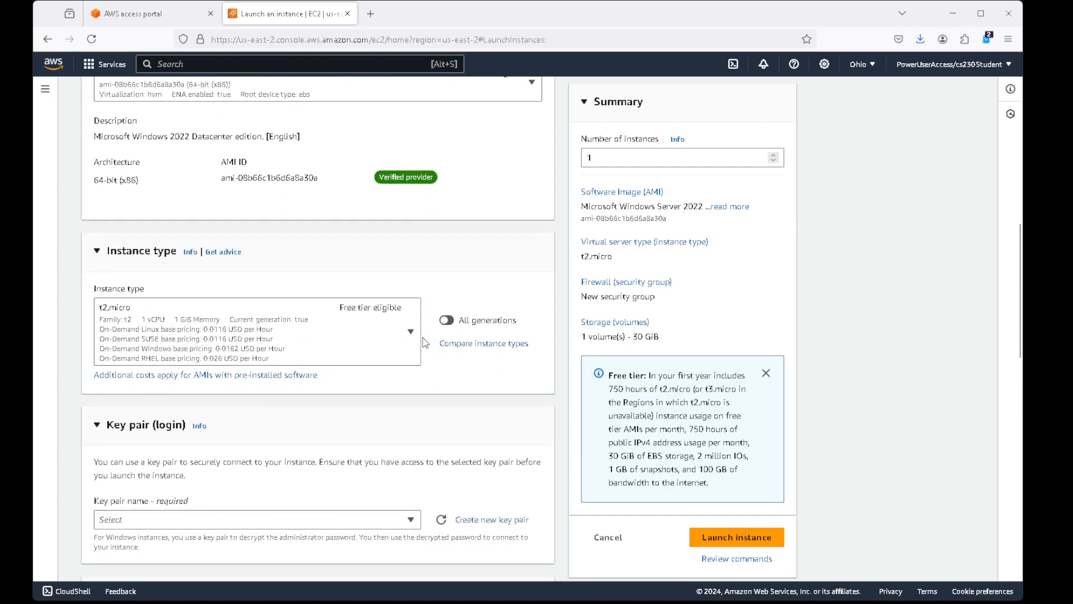
{"action": "scroll", "coordinate": [273, 366], "scroll_direction": "down", "scroll_amount": 1}
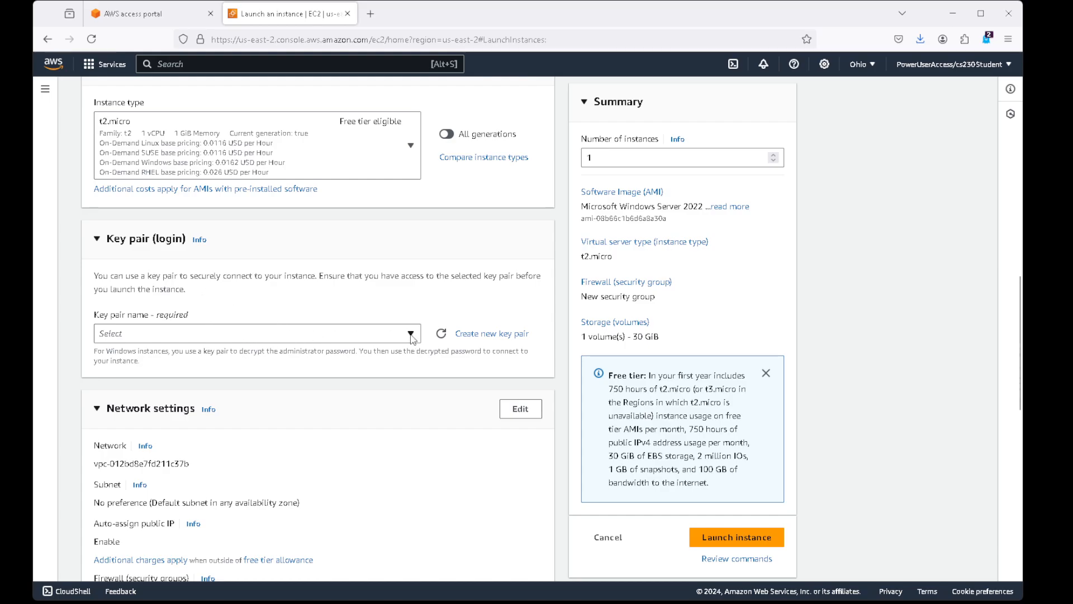
{"action": "left_click", "coordinate": [462, 334]}
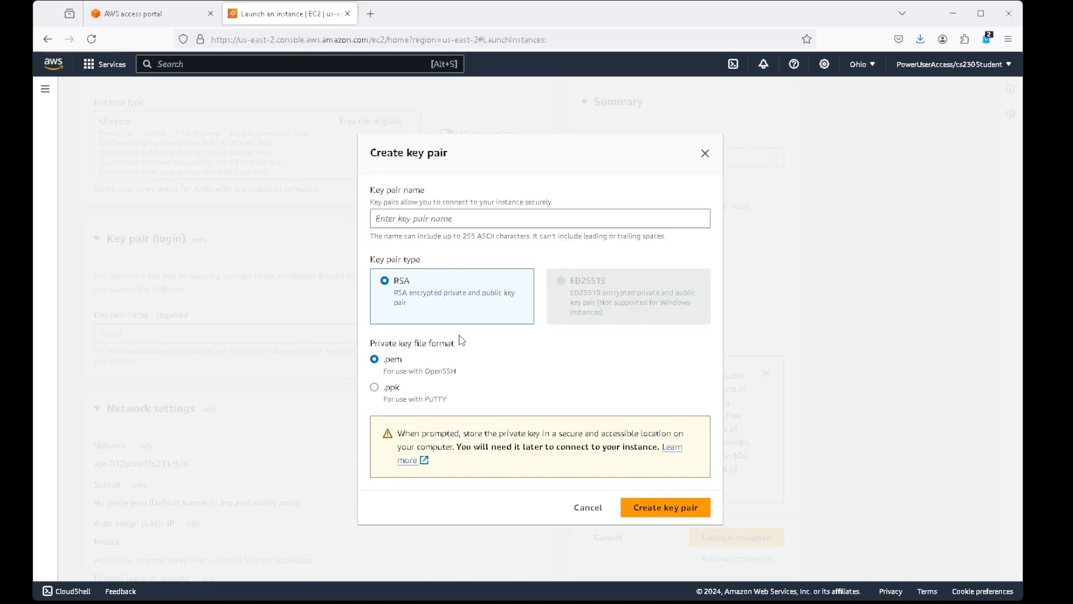
{"action": "left_click", "coordinate": [424, 221]}
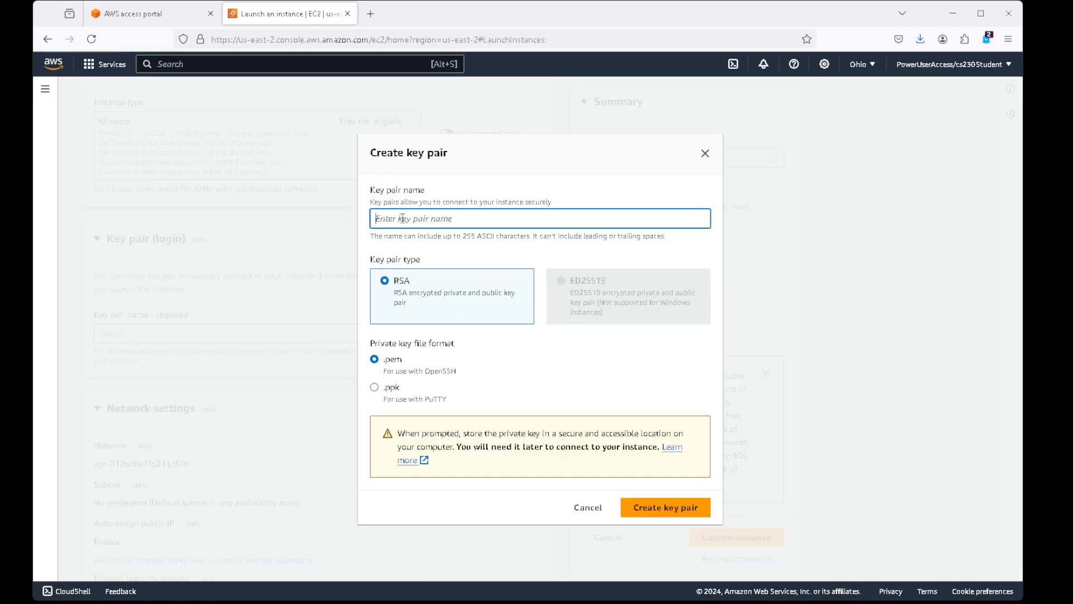
{"action": "type", "text": "manning2"}
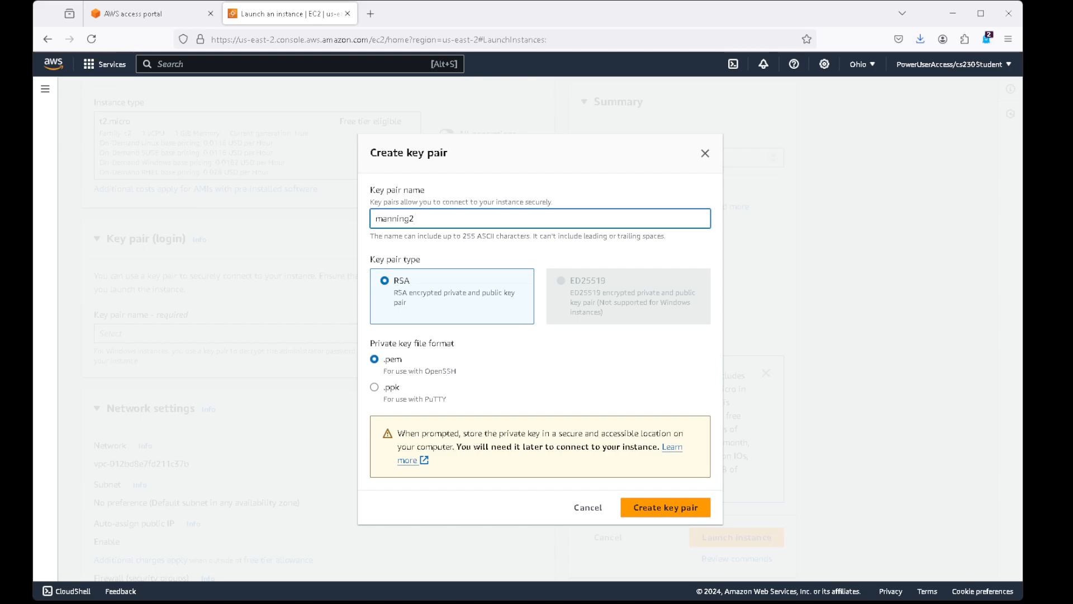
{"action": "type", "text": "Keypair"}
{"action": "left_click", "coordinate": [657, 508]}
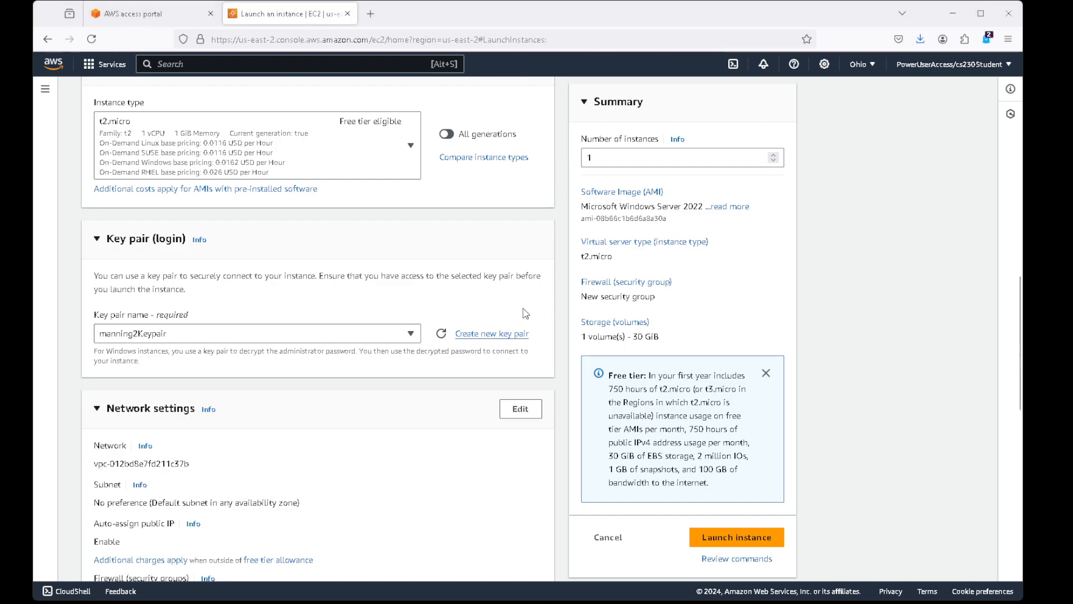
Use an existing security group and select the default group for the instance's firewall.
{"action": "scroll", "coordinate": [388, 494], "scroll_direction": "down", "scroll_amount": 5}
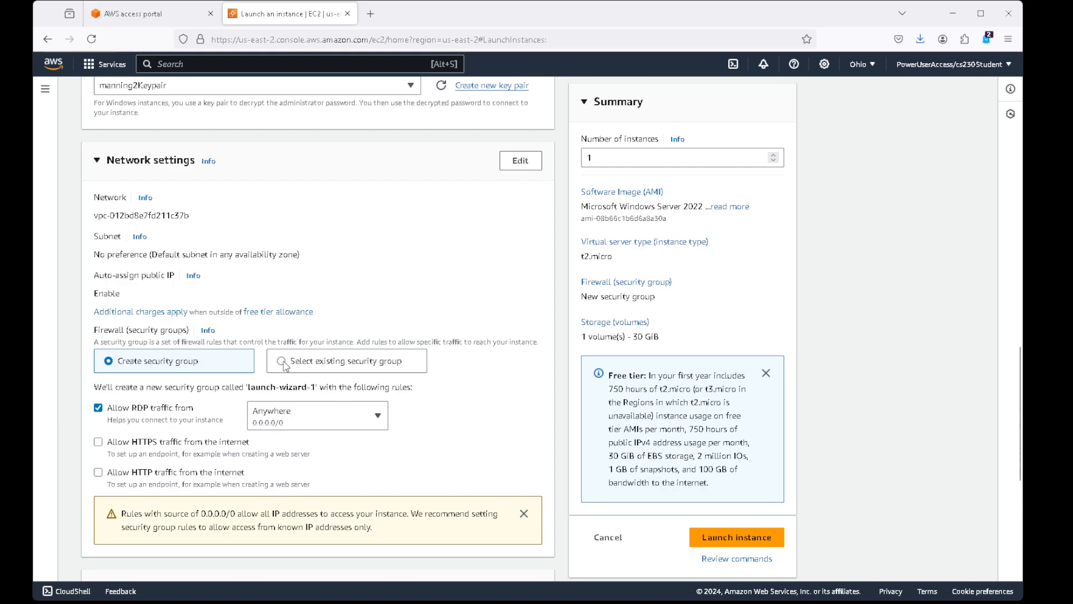
{"action": "left_click", "coordinate": [285, 366]}
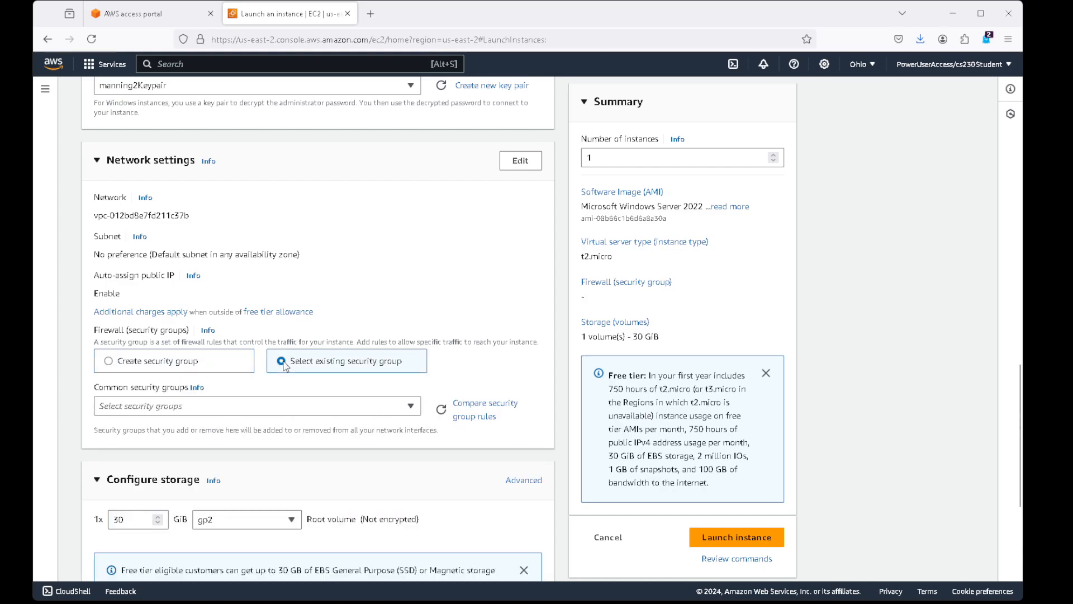
{"action": "left_click", "coordinate": [302, 412]}
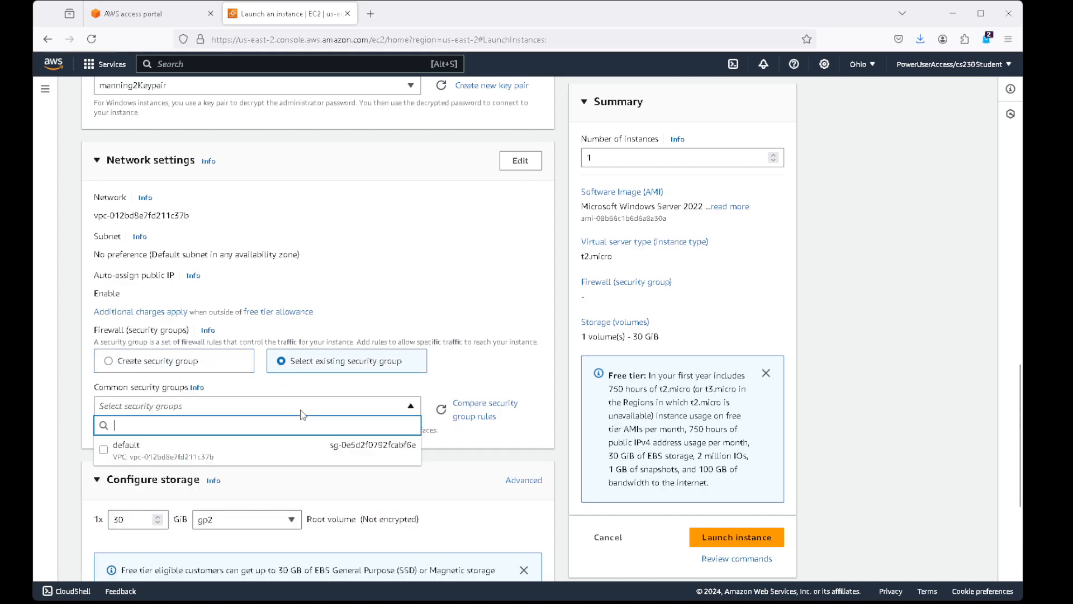
{"action": "left_click", "coordinate": [135, 454]}
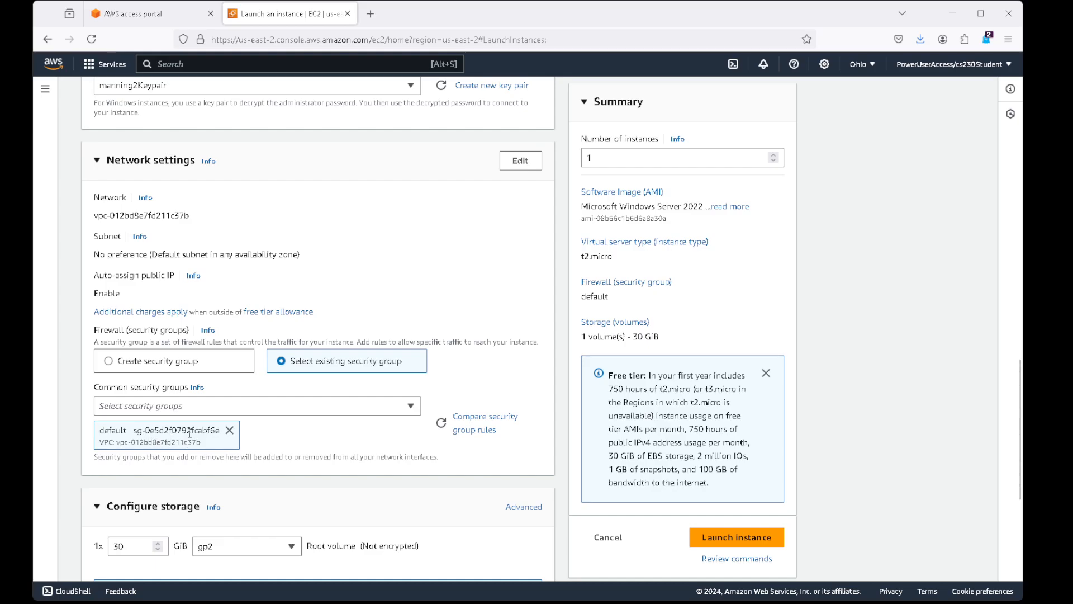
Launch the instance with the configured settings.
{"action": "scroll", "coordinate": [311, 458], "scroll_direction": "down", "scroll_amount": 1}
{"action": "scroll", "coordinate": [311, 458], "scroll_direction": "down", "scroll_amount": 4}
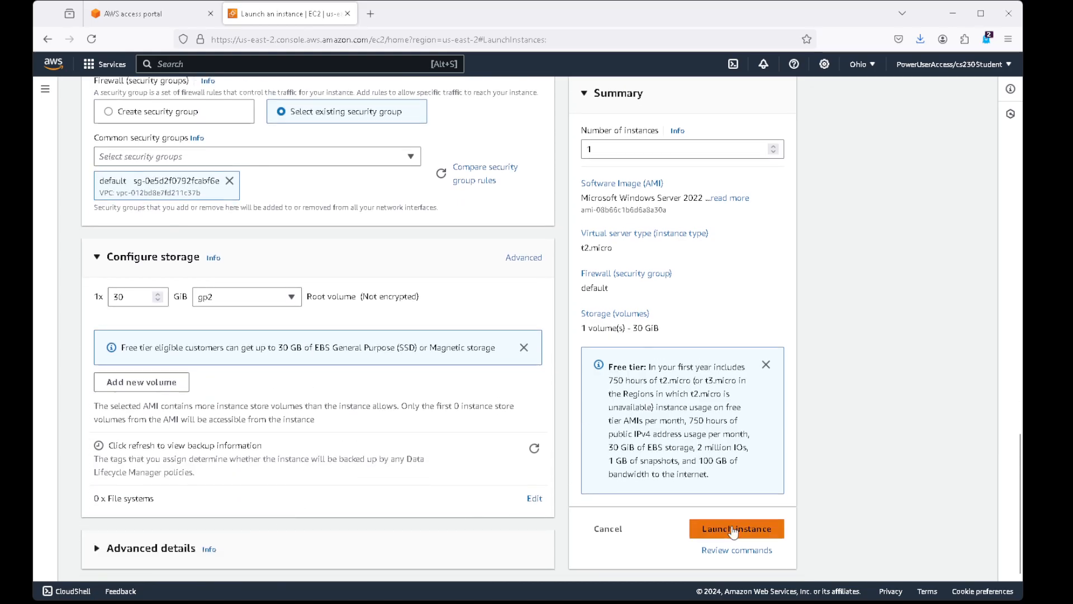
{"action": "left_click", "coordinate": [733, 529]}
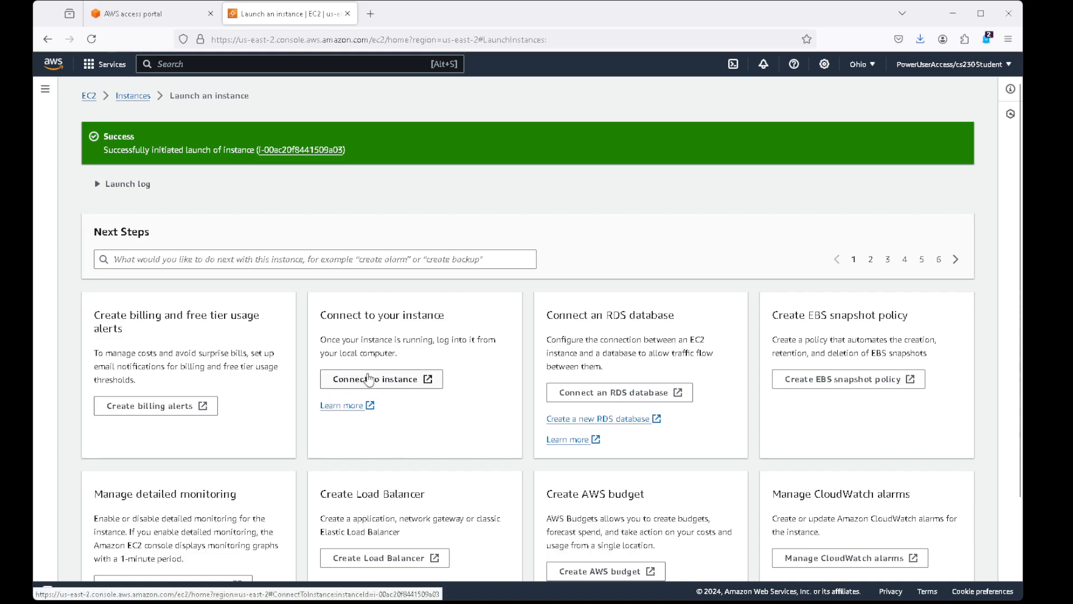
Open the instance's RDP client connection options and download the remote desktop file.
{"action": "left_click", "coordinate": [369, 379]}
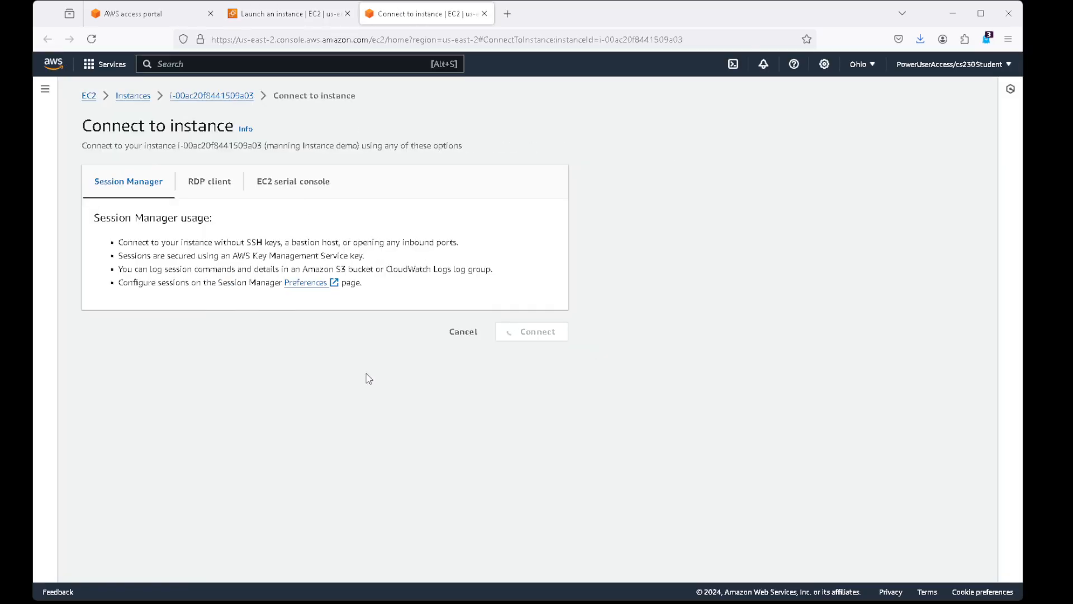
{"action": "left_click", "coordinate": [219, 188]}
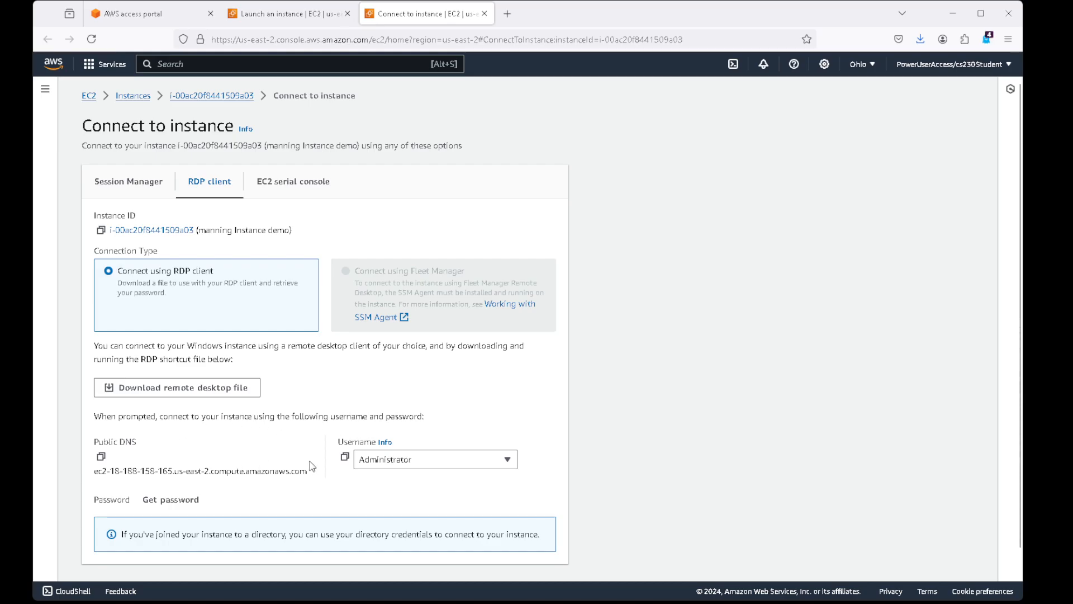
{"action": "scroll", "coordinate": [278, 451], "scroll_direction": "down", "scroll_amount": 1}
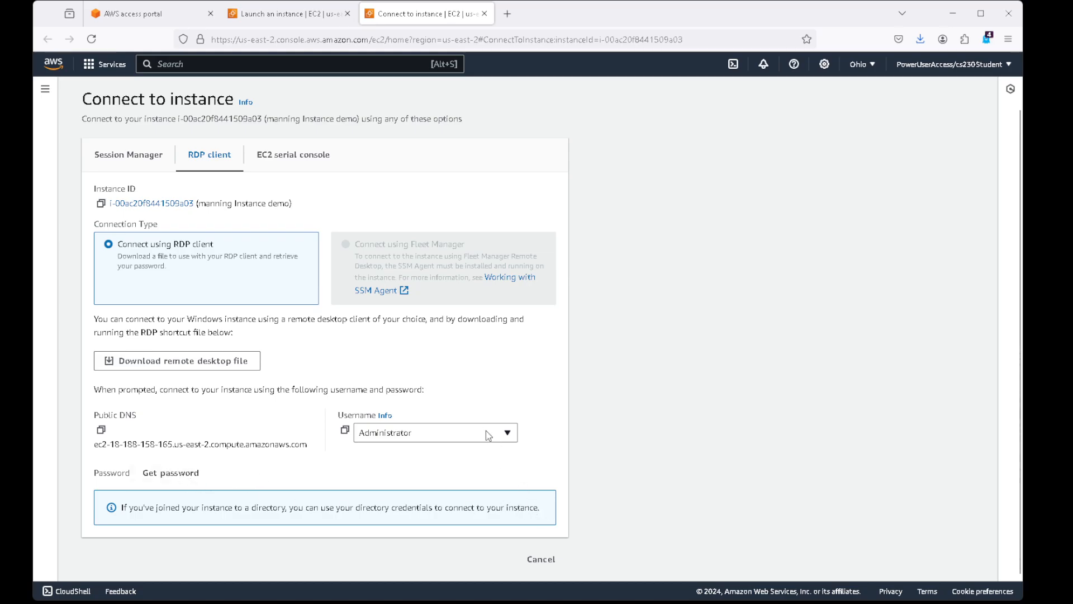
{"action": "scroll", "coordinate": [423, 418], "scroll_direction": "up", "scroll_amount": 1}
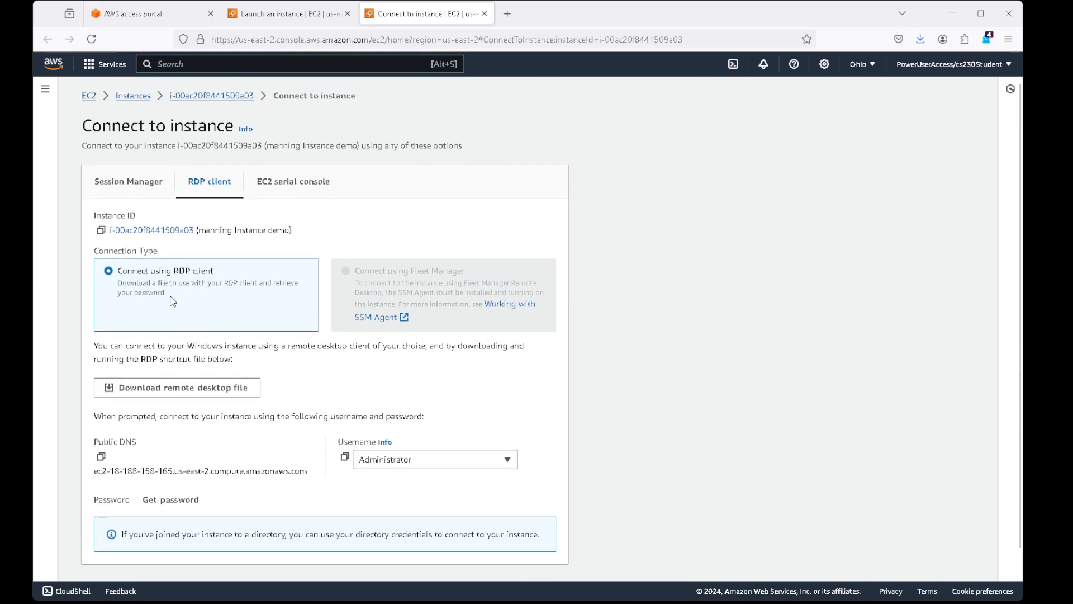
{"action": "left_click", "coordinate": [144, 387]}
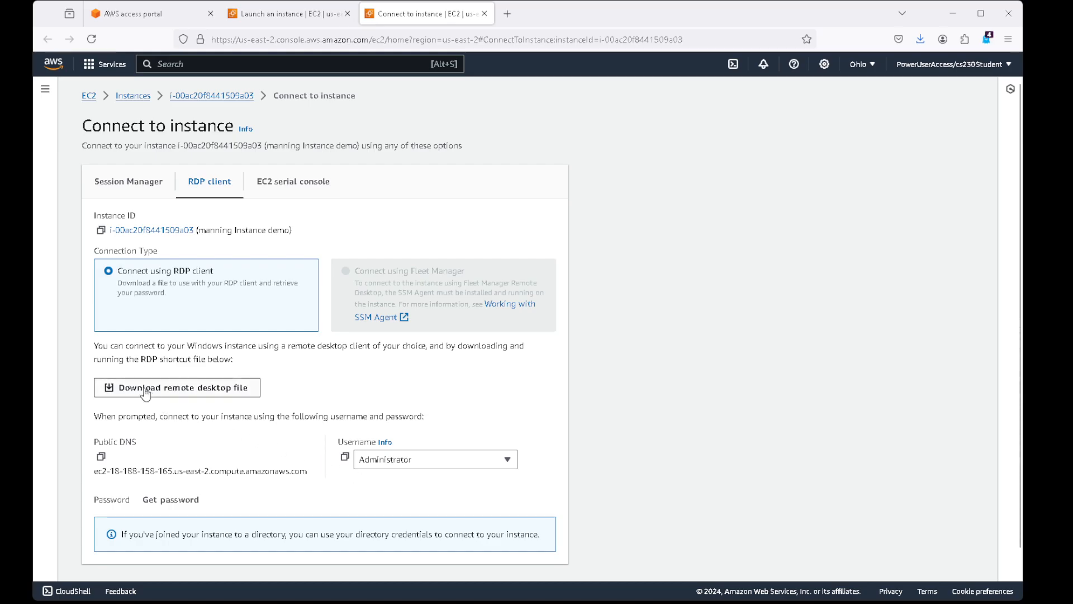
Try to decrypt the instance's Windows Administrator password.
{"action": "left_click", "coordinate": [162, 503]}
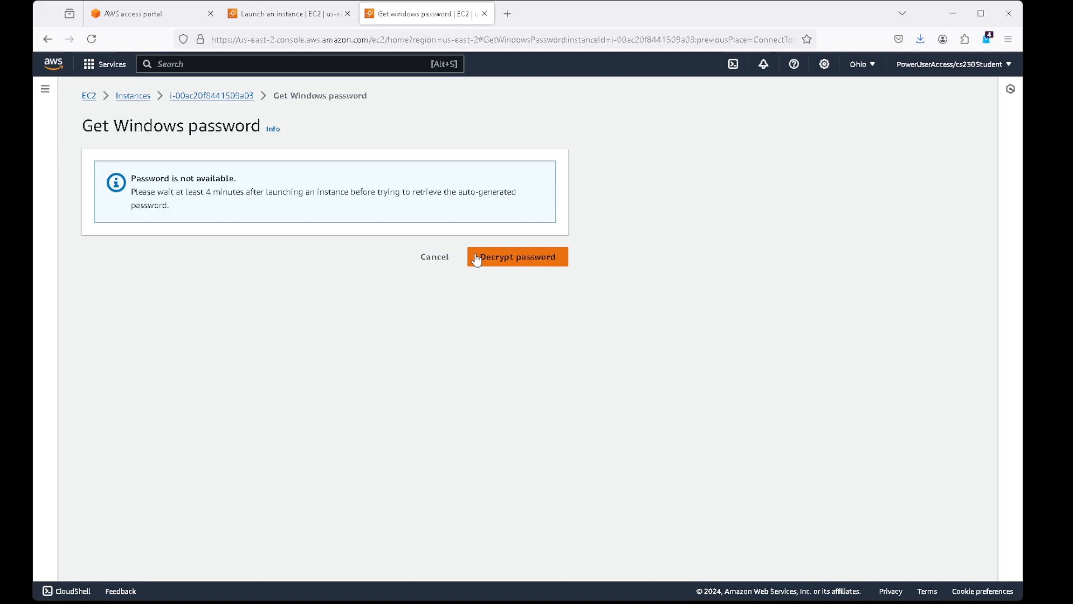
{"action": "left_click", "coordinate": [506, 260]}
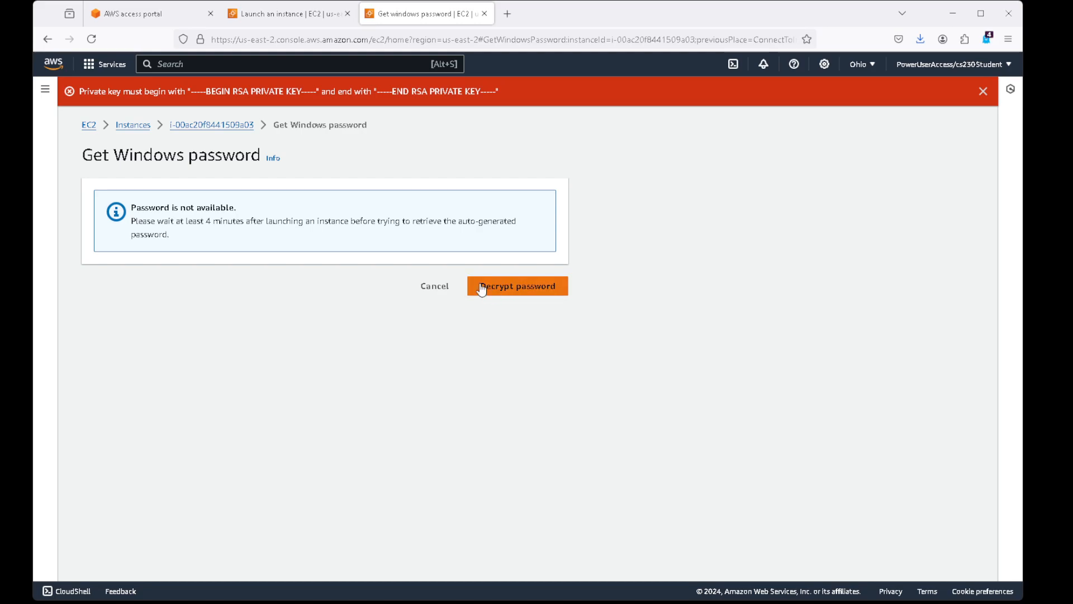
Return to the instances list through the instance summary.
{"action": "left_click", "coordinate": [222, 126]}
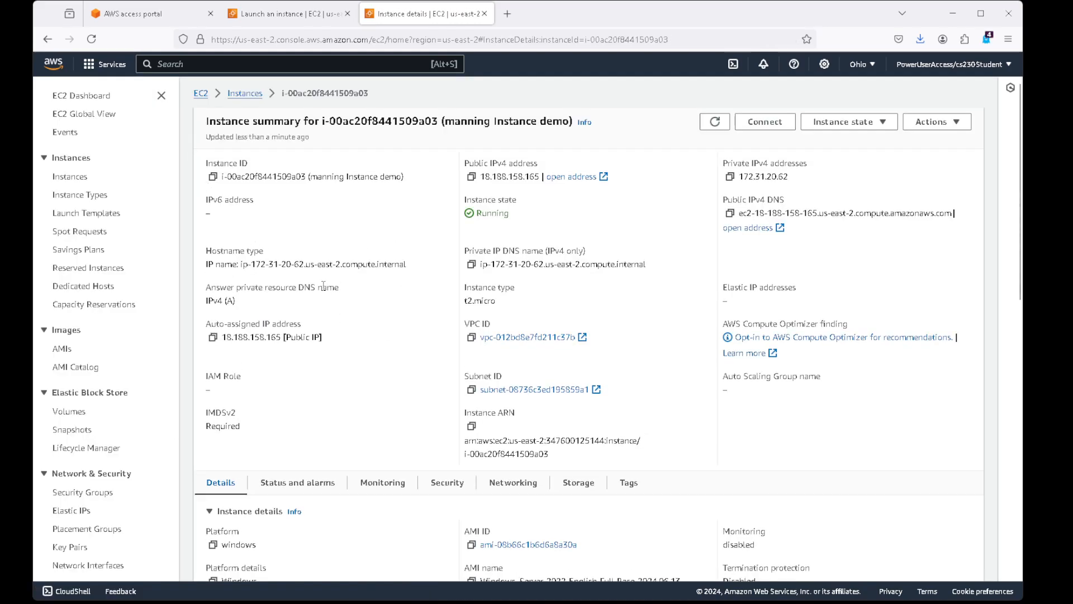
{"action": "left_click", "coordinate": [237, 99]}
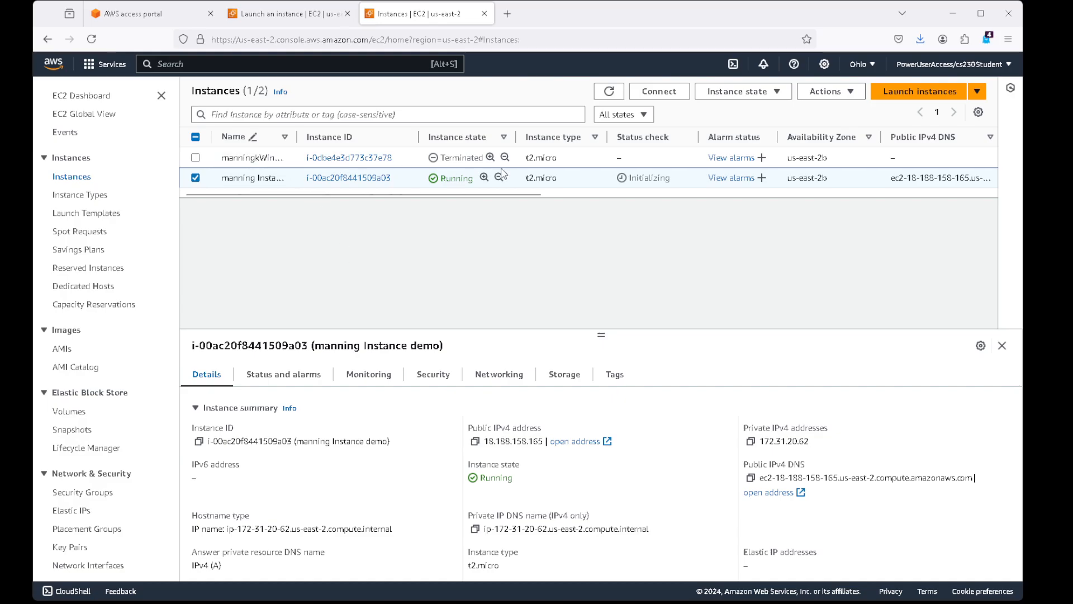
Open the instance's details and its public IPv4 address in a new browser tab, then close that tab.
{"action": "left_click", "coordinate": [327, 178]}
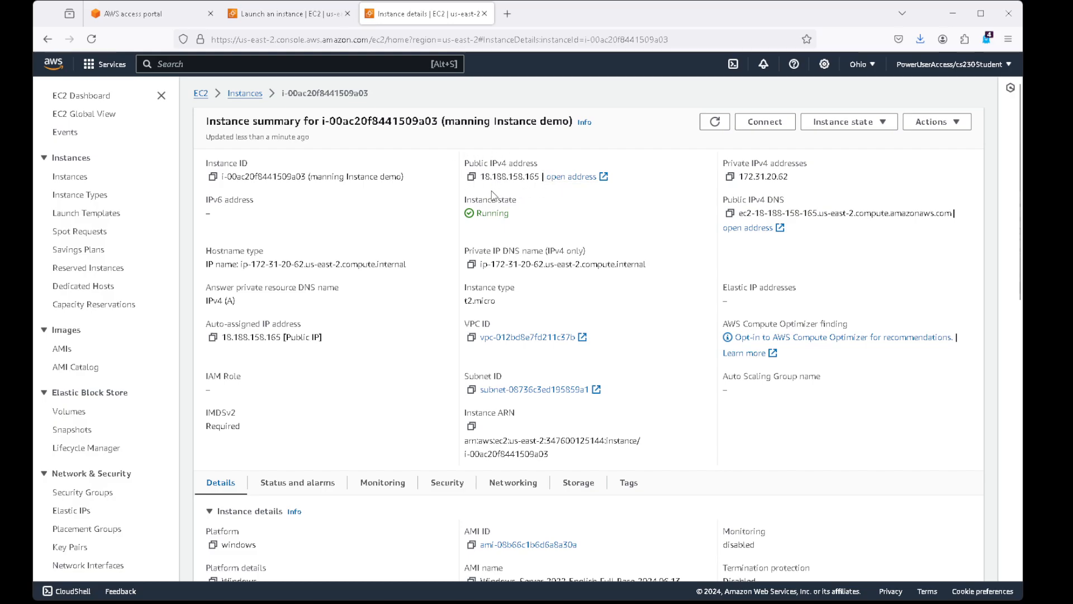
{"action": "left_click", "coordinate": [572, 180]}
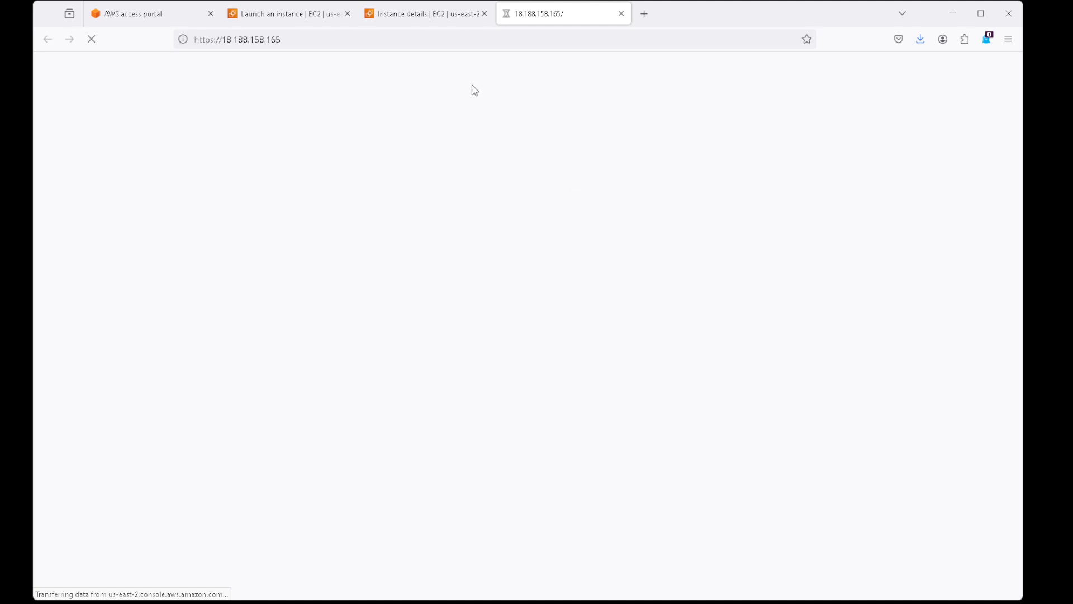
{"action": "left_click", "coordinate": [622, 14]}
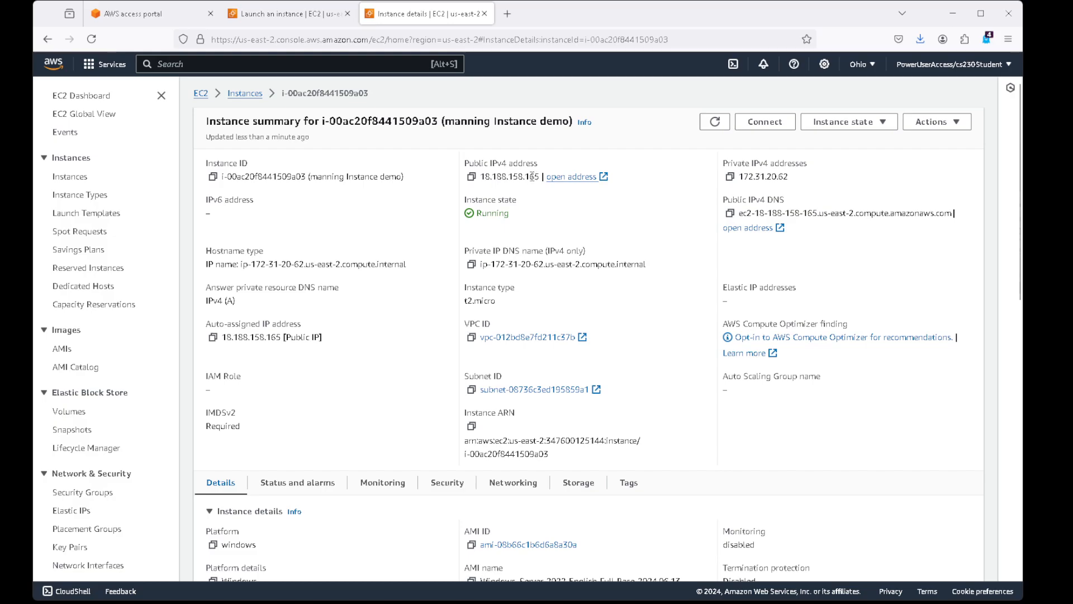
Review the instance summary and return to the instances list.
{"action": "scroll", "coordinate": [491, 277], "scroll_direction": "down", "scroll_amount": 1}
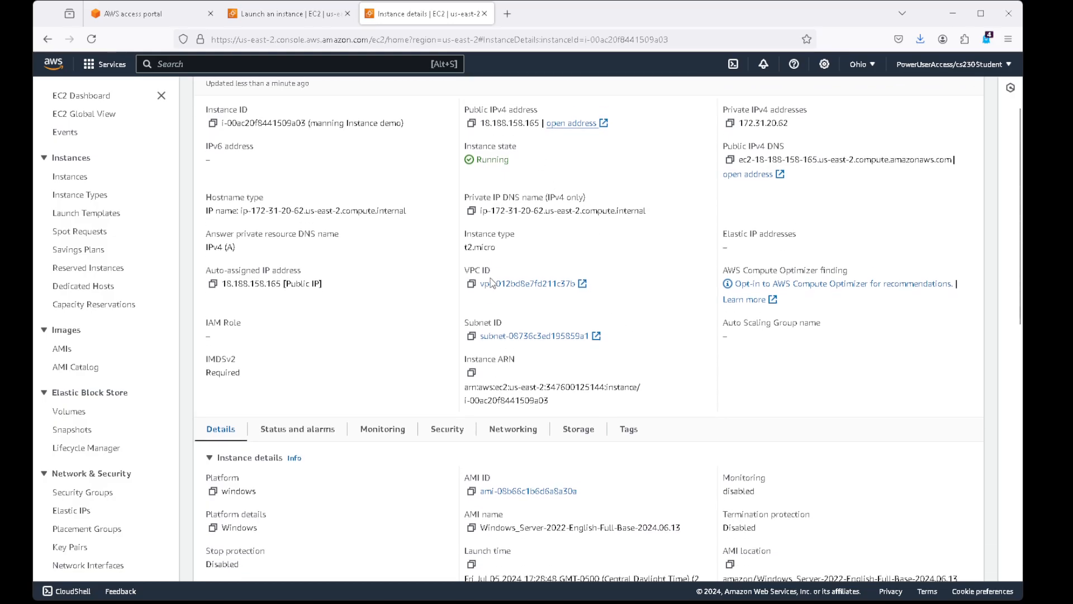
{"action": "scroll", "coordinate": [490, 277], "scroll_direction": "up", "scroll_amount": 1}
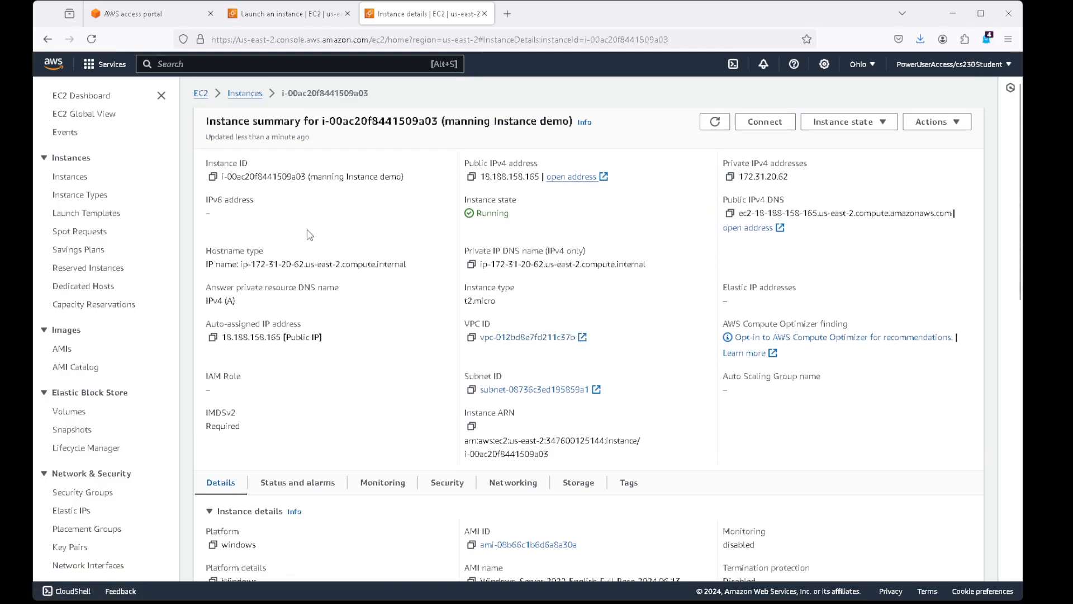
{"action": "left_click", "coordinate": [245, 94]}
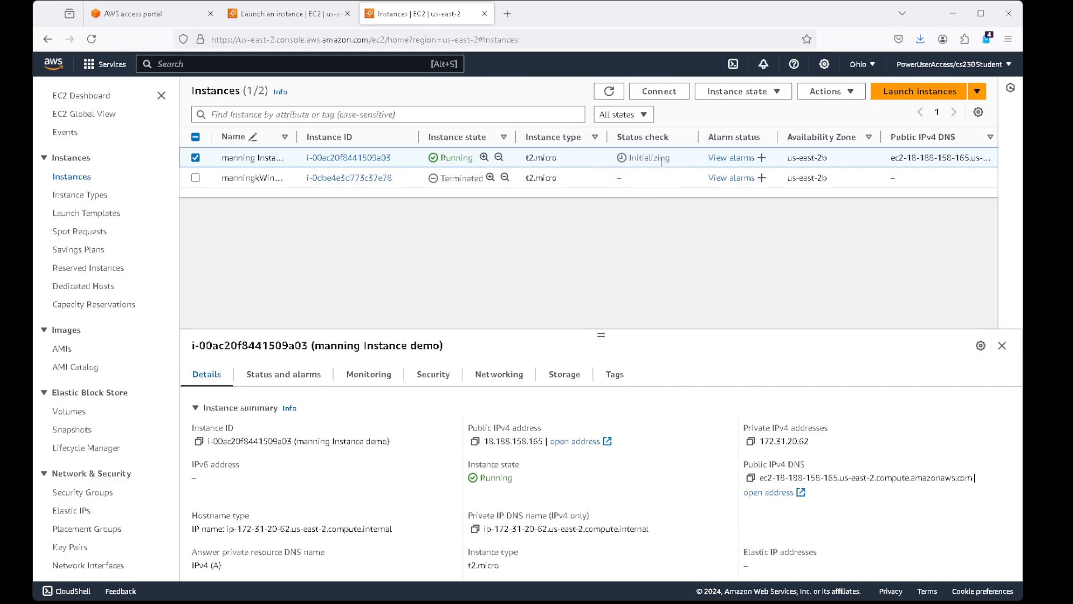
Open the RDP client connection options for the running instance.
{"action": "left_click_drag", "start_coordinate": [699, 136], "coordinate": [708, 137]}
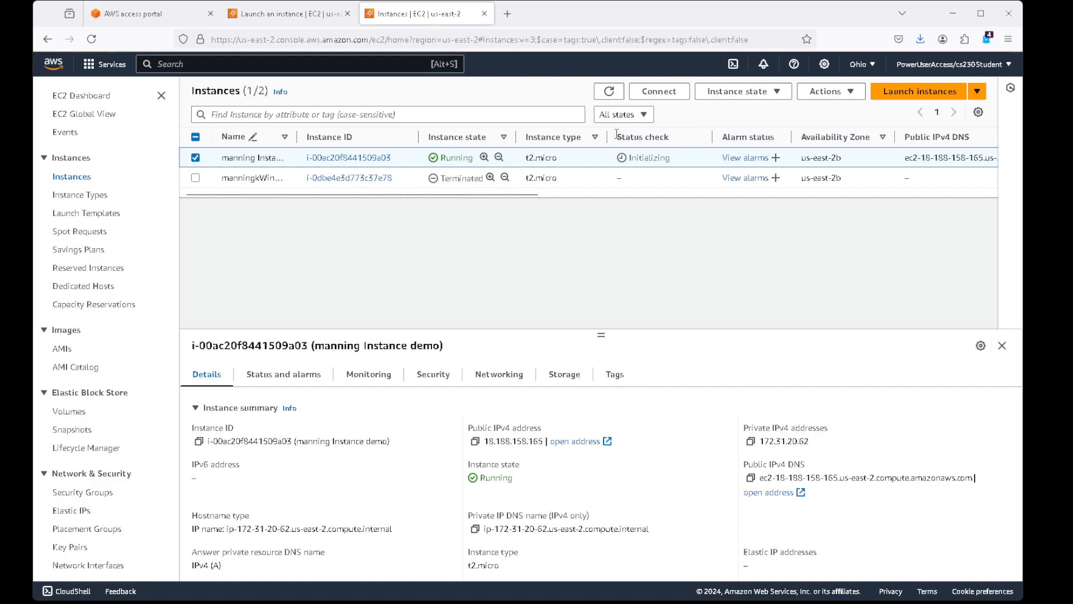
{"action": "left_click_drag", "start_coordinate": [608, 136], "coordinate": [618, 137]}
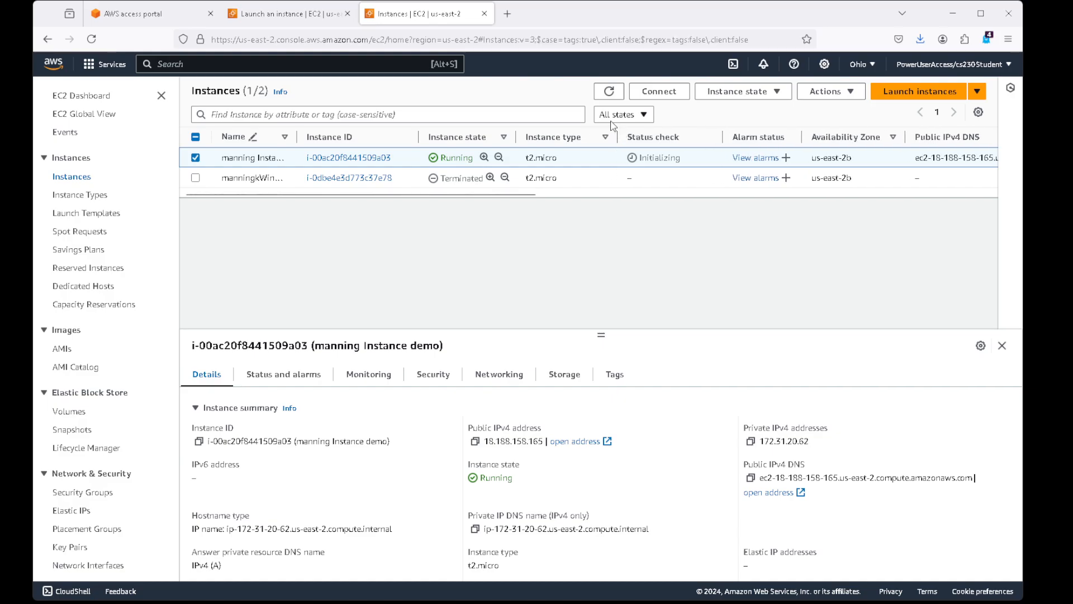
{"action": "left_click", "coordinate": [658, 91]}
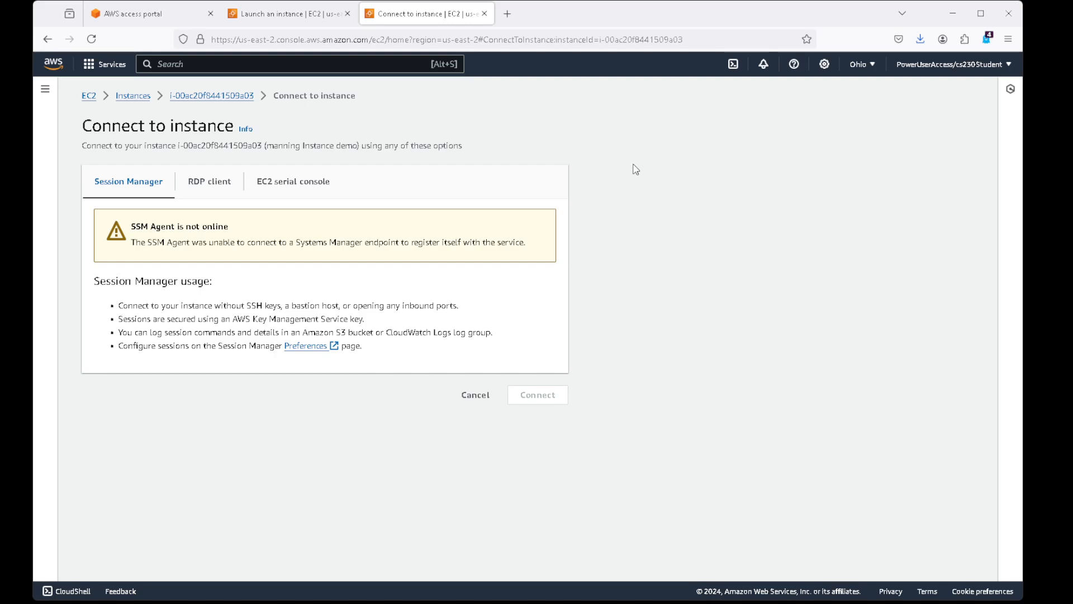
{"action": "left_click", "coordinate": [210, 182]}
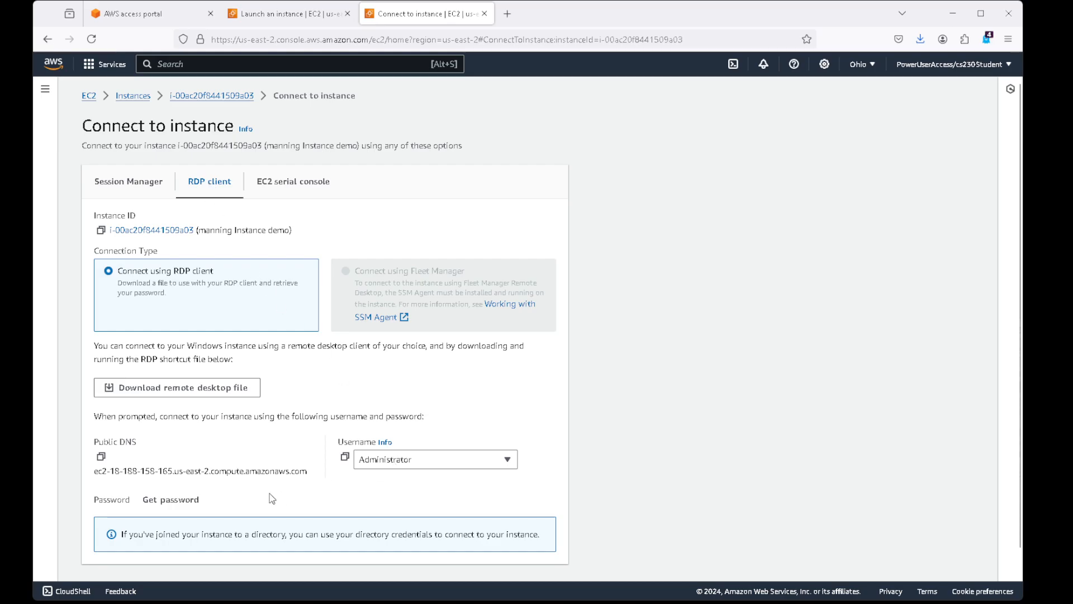
Decrypt the instance's Windows Administrator password and copy it.
{"action": "left_click", "coordinate": [188, 503]}
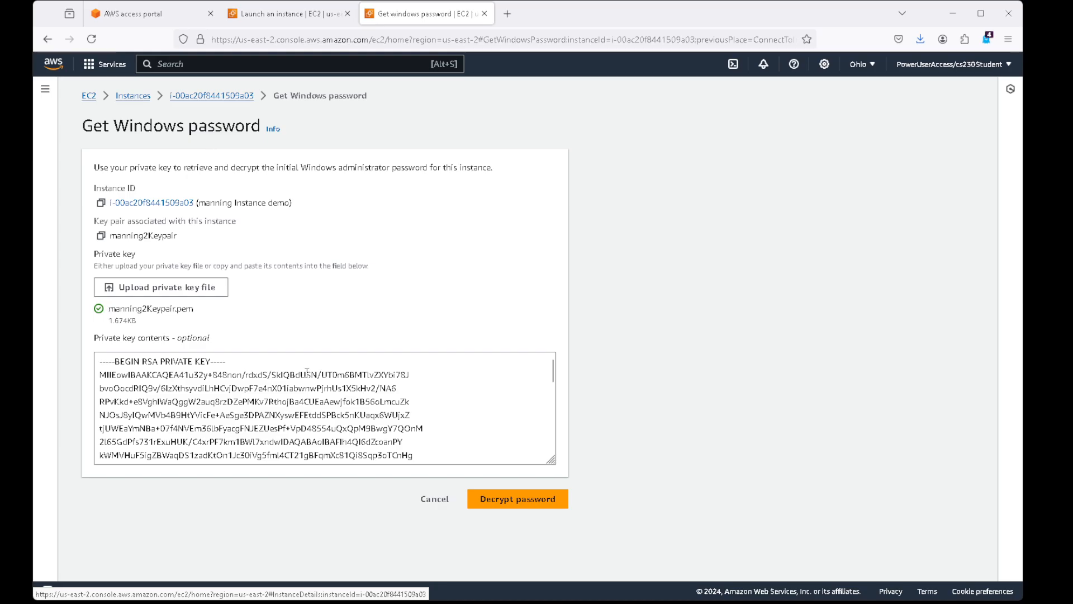
{"action": "left_click", "coordinate": [493, 499]}
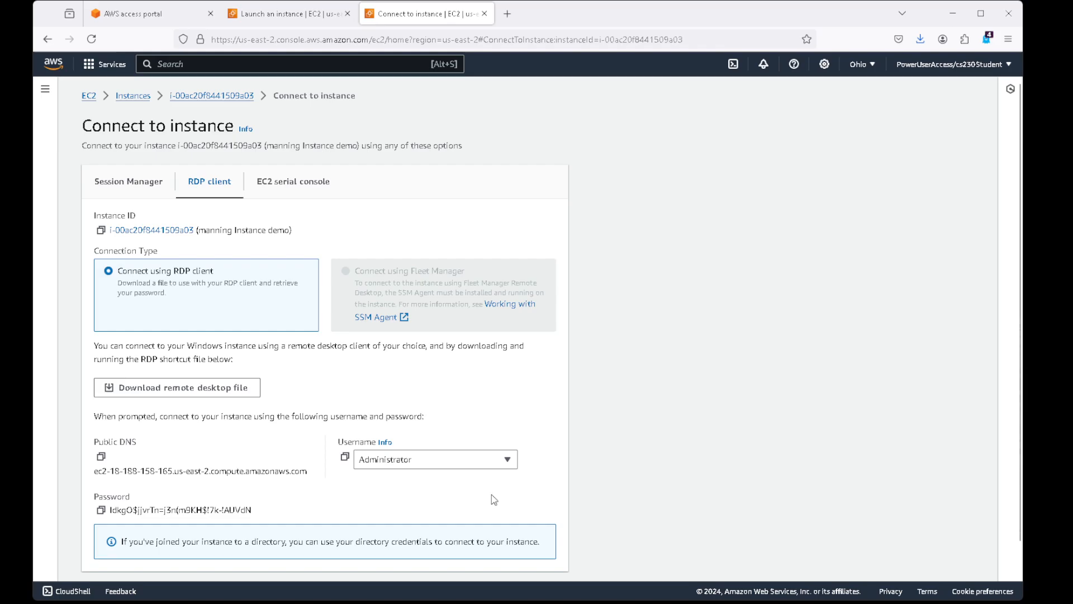
{"action": "left_click_drag", "start_coordinate": [252, 510], "coordinate": [110, 517]}
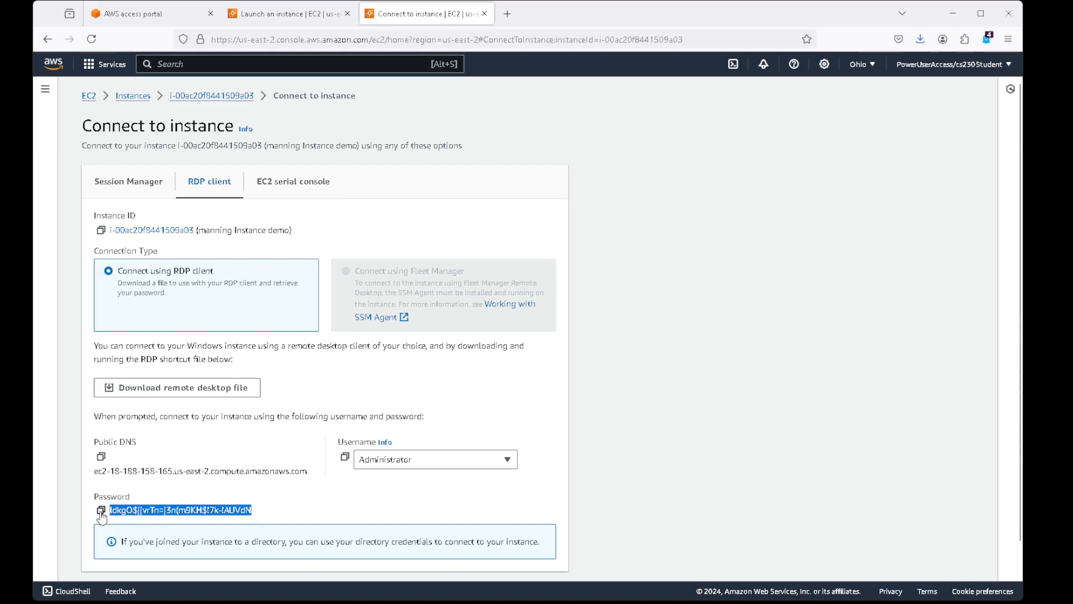
{"action": "left_click", "coordinate": [100, 510]}
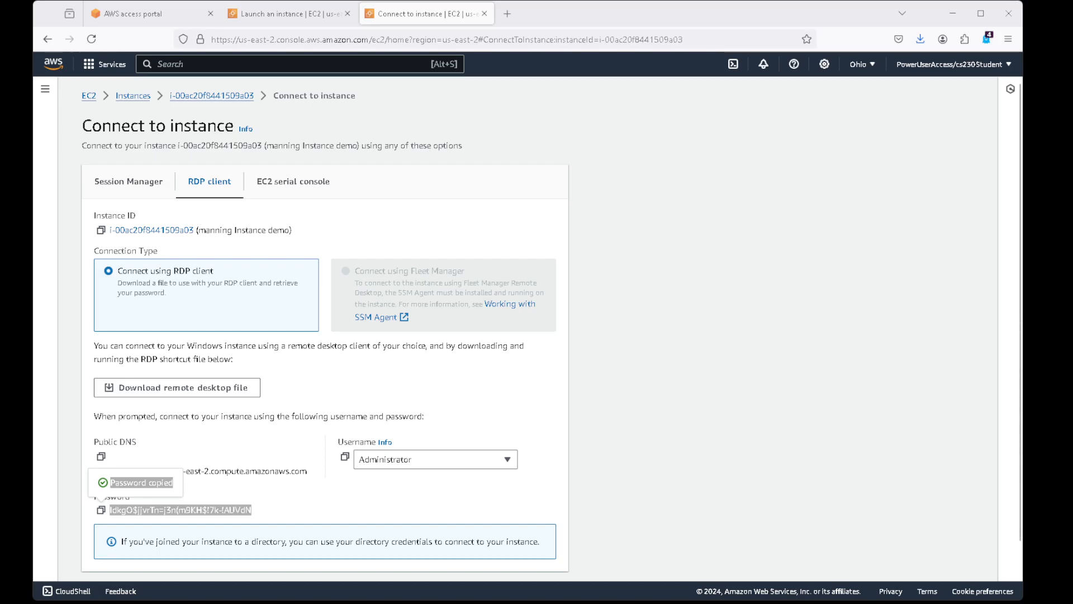
Return to the instances list and reload the page.
{"action": "left_click", "coordinate": [139, 97]}
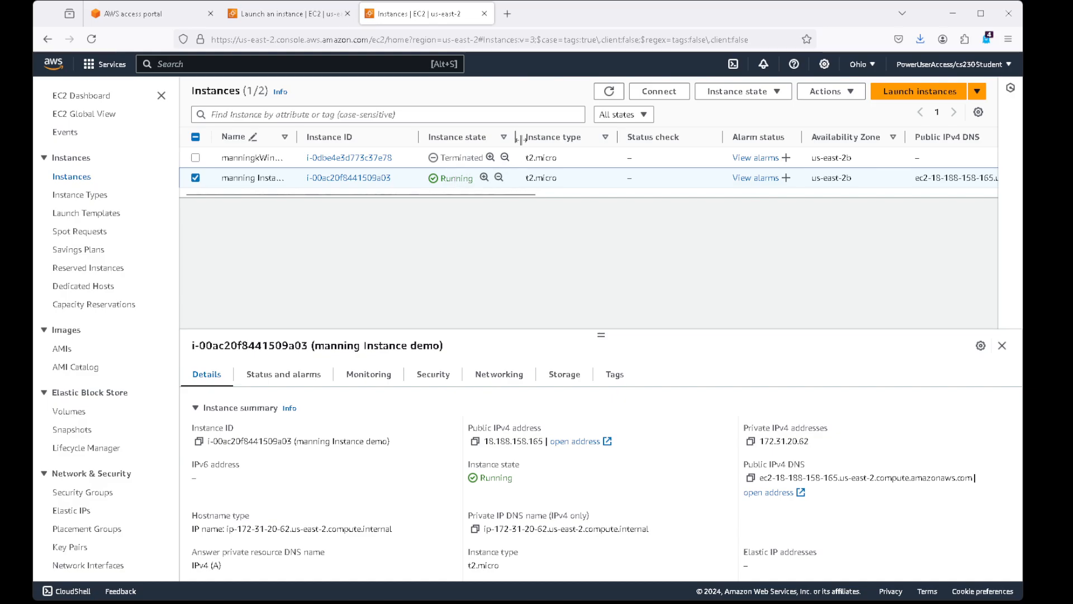
{"action": "left_click_drag", "start_coordinate": [519, 138], "coordinate": [560, 137]}
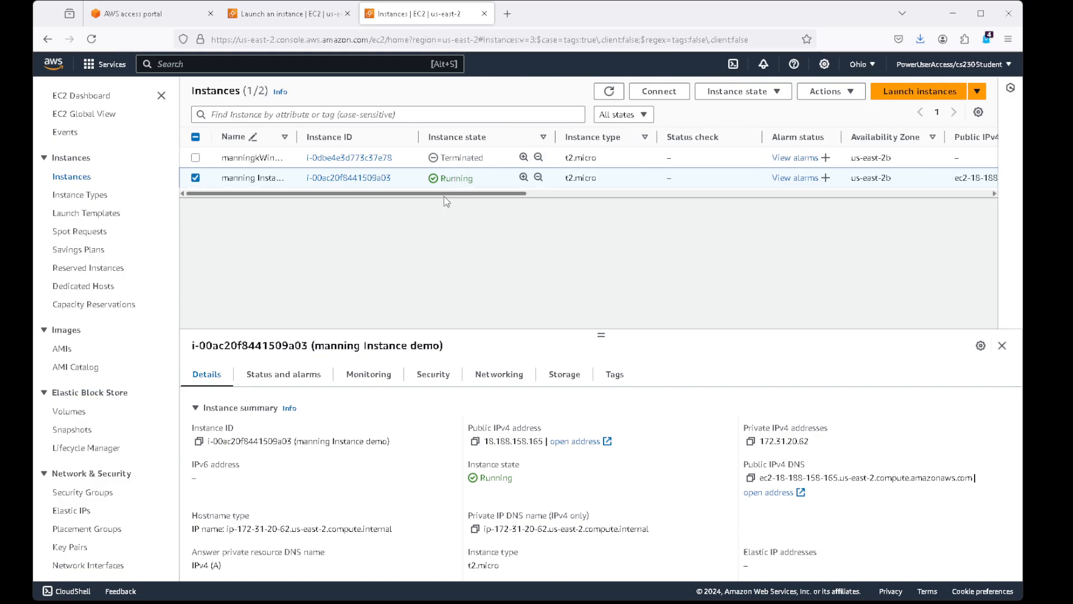
{"action": "left_click", "coordinate": [93, 39]}
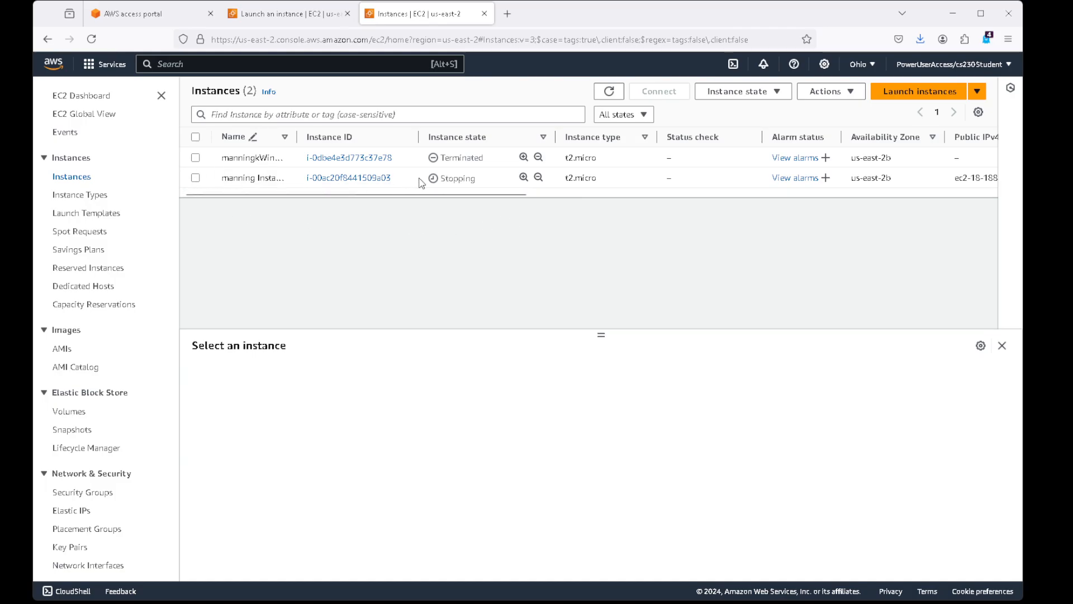
Terminate the manning Instance demo instance.
{"action": "left_click", "coordinate": [196, 177]}
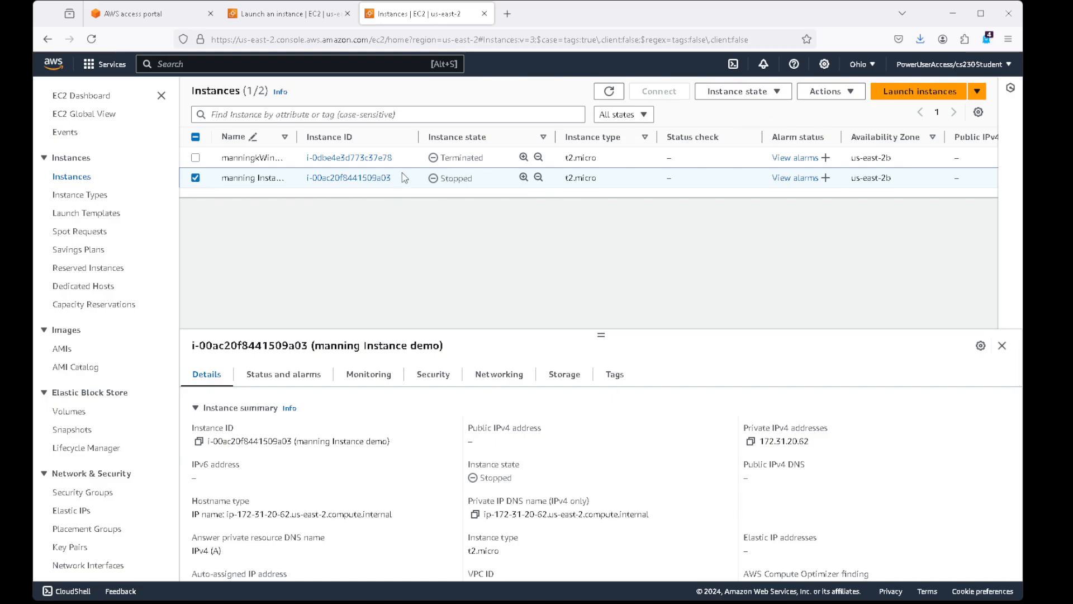
{"action": "left_click", "coordinate": [827, 92]}
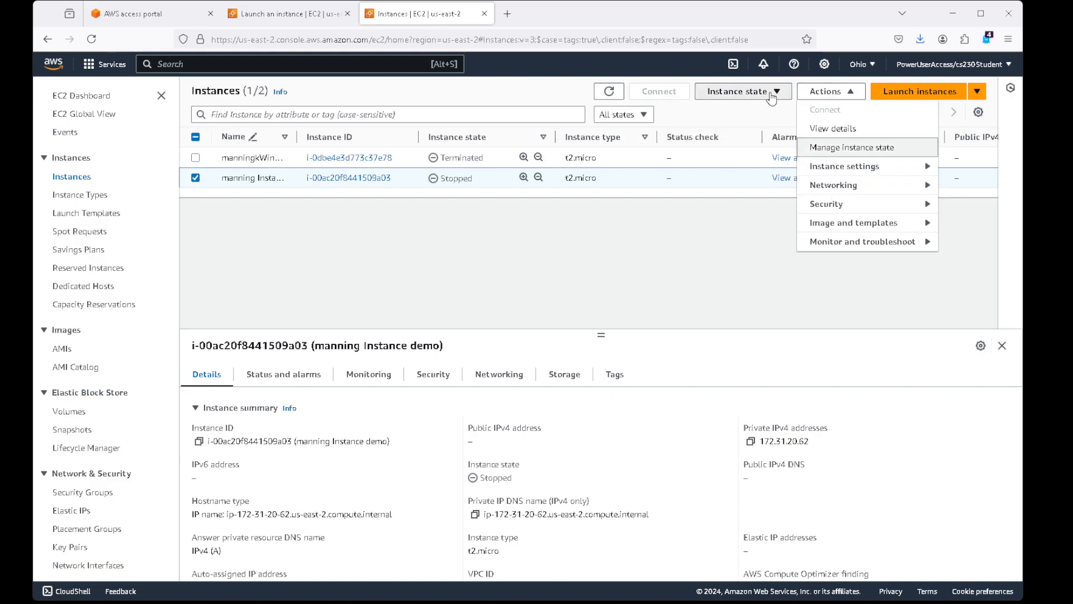
{"action": "left_click", "coordinate": [743, 92]}
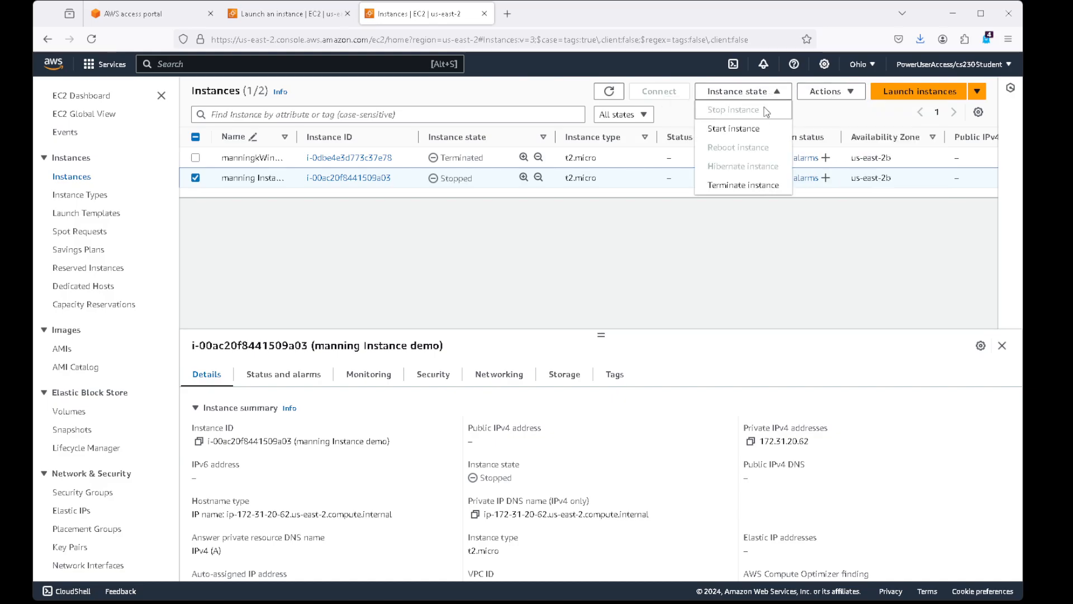
{"action": "left_click", "coordinate": [739, 190]}
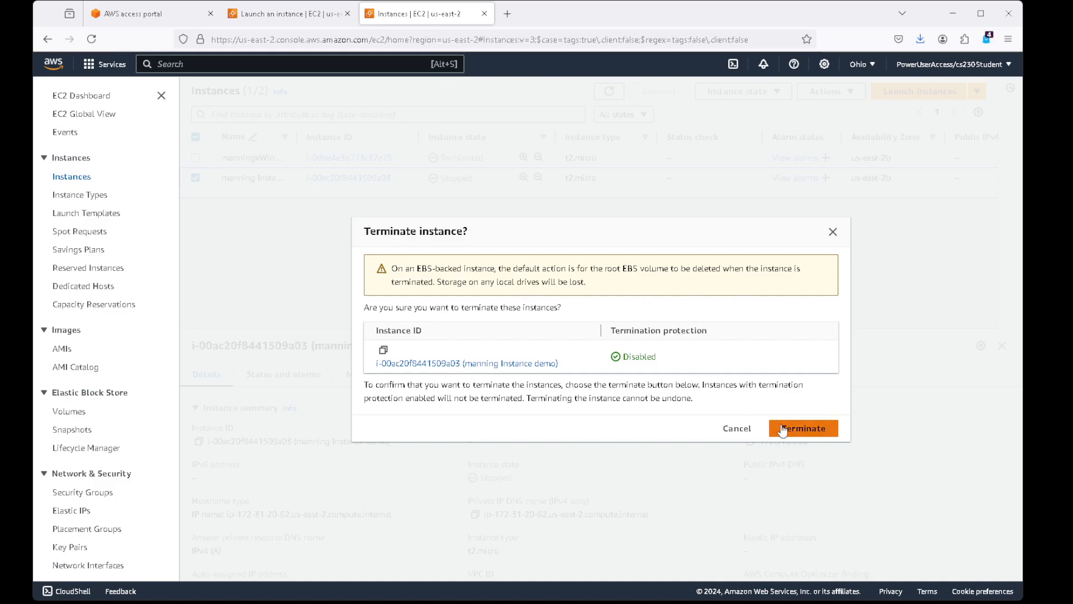
{"action": "left_click", "coordinate": [799, 429]}
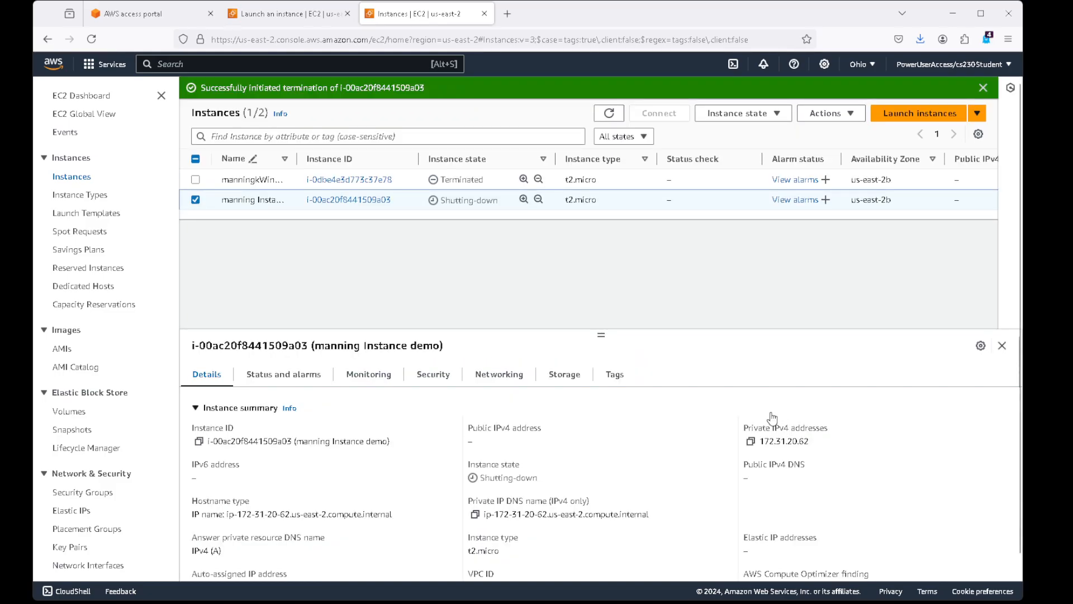